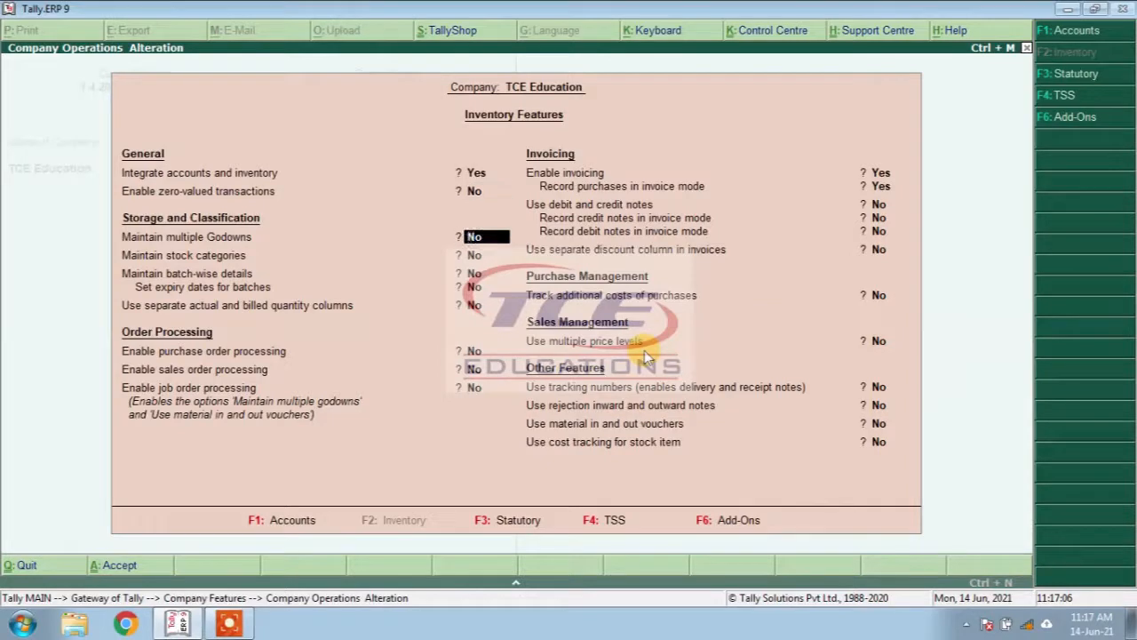
Step: Enable multiple godowns and stock categories in the company's inventory features and save the settings
{"action": "type", "text": "y"}
{"action": "key", "text": "Return"}
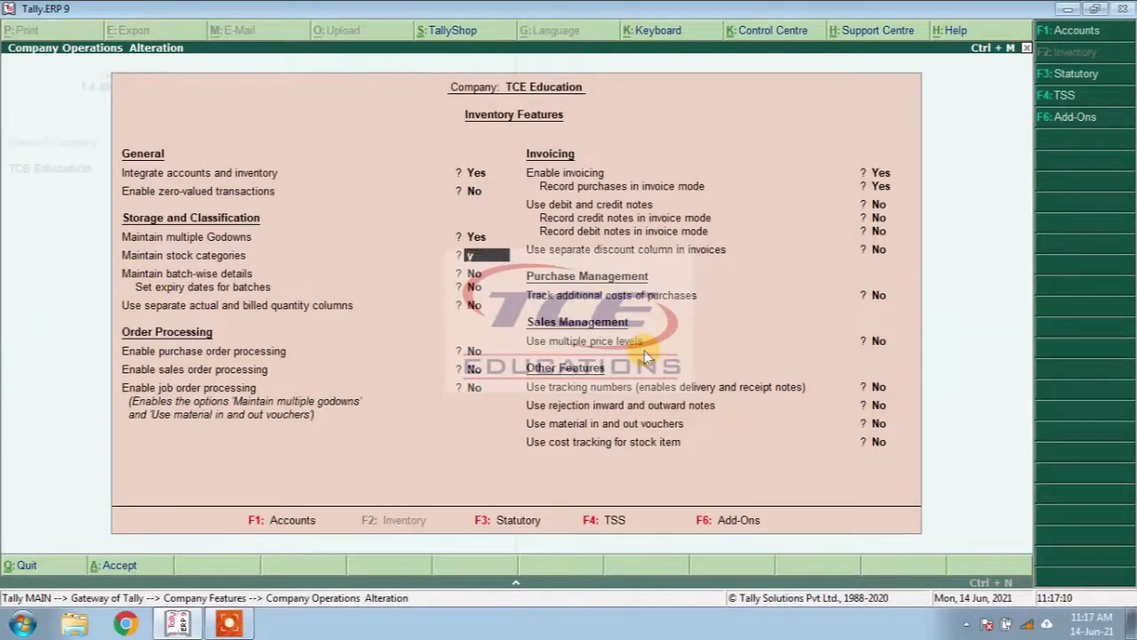
{"action": "type", "text": "y"}
{"action": "key", "text": "Return"}
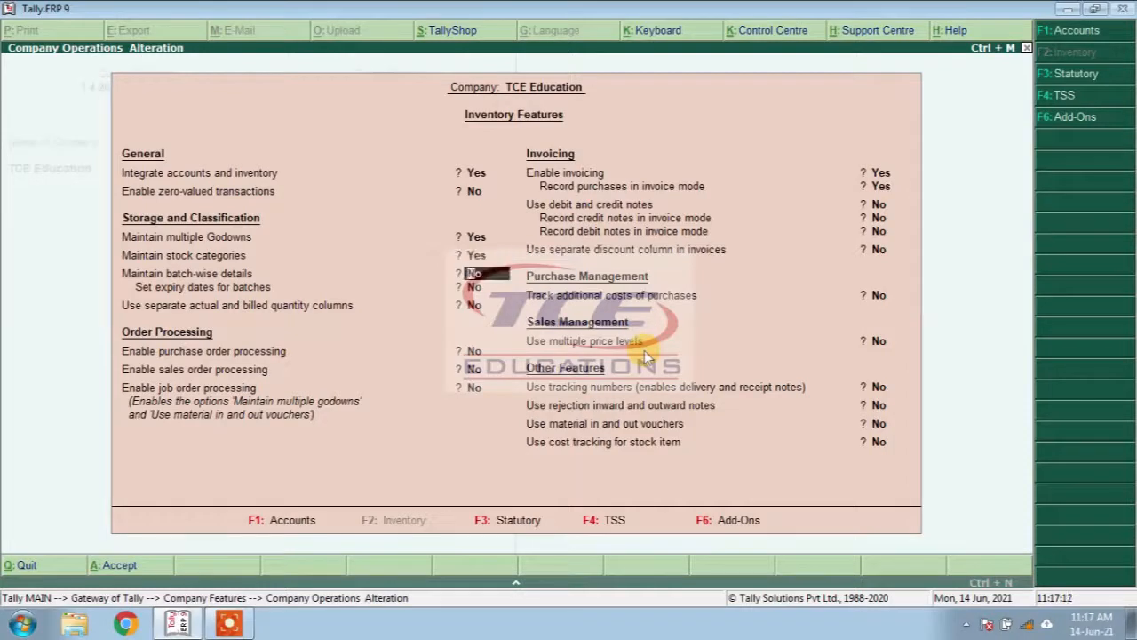
{"action": "key", "text": "ctrl+a"}
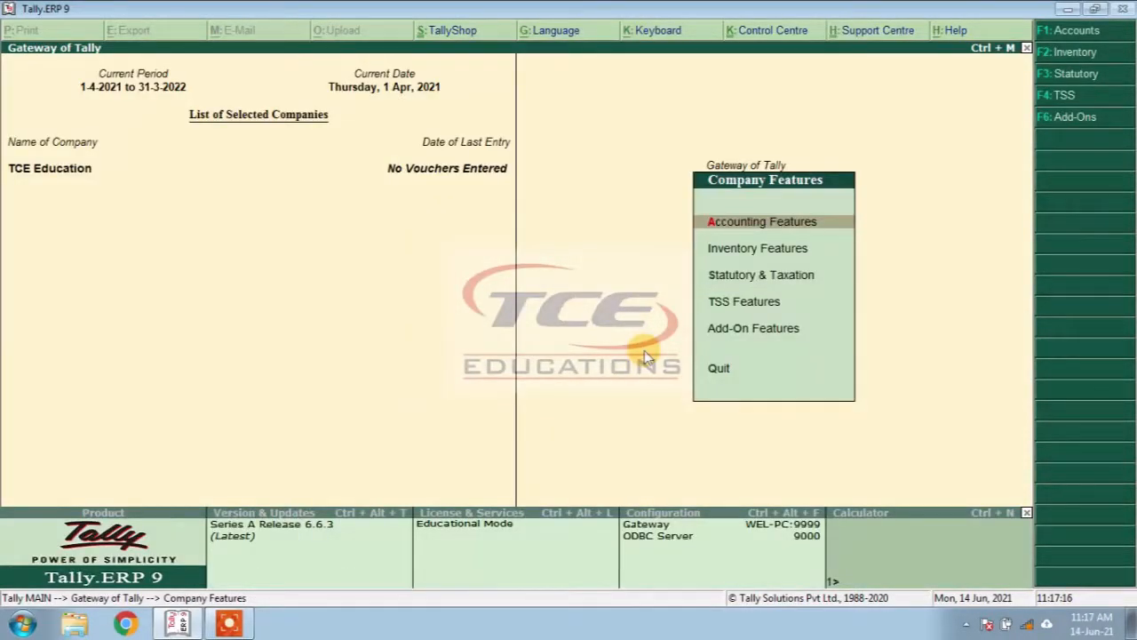
{"action": "key", "text": "Escape"}
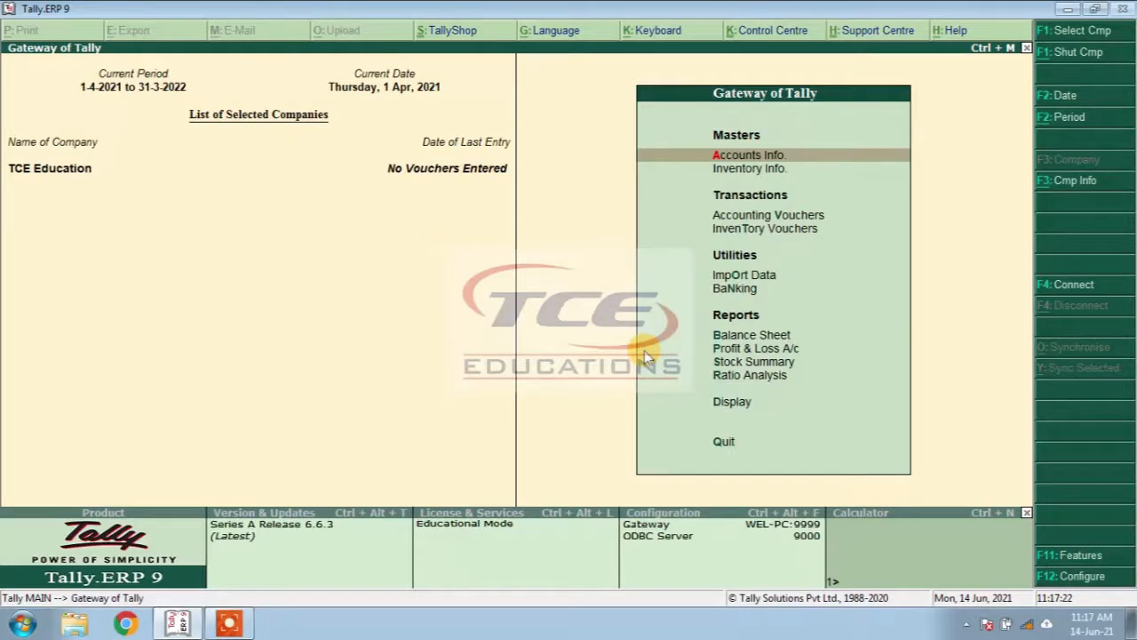
Step: Start creating a single stock item and name it Cello Pen
{"action": "key", "text": "Down"}
{"action": "key", "text": "Return"}
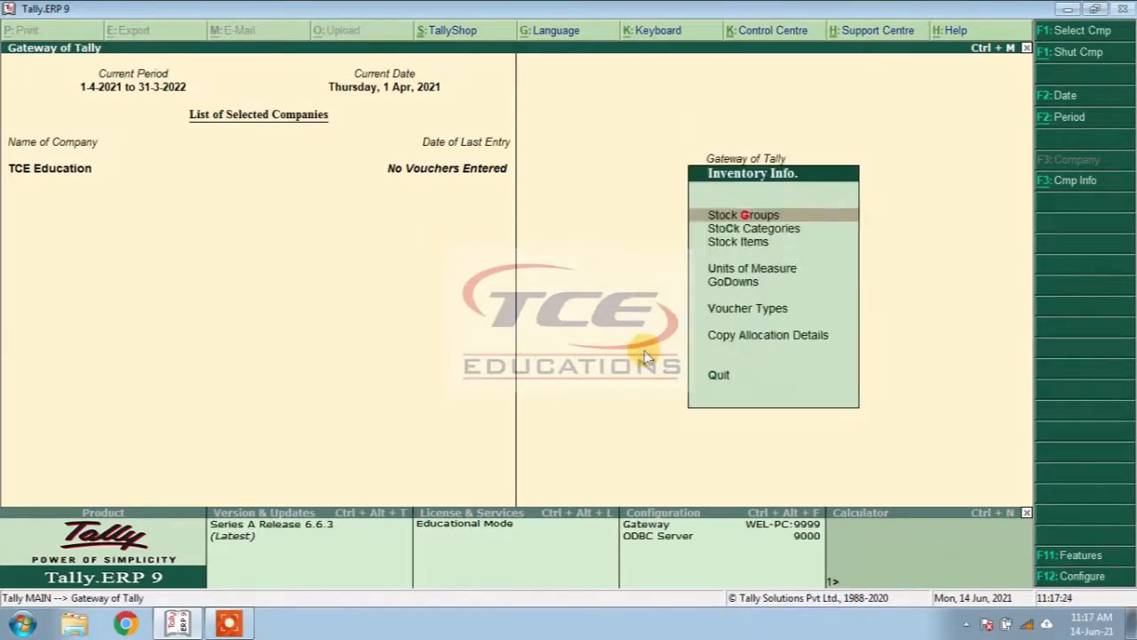
{"action": "key", "text": "Down"}
{"action": "key", "text": "Down"}
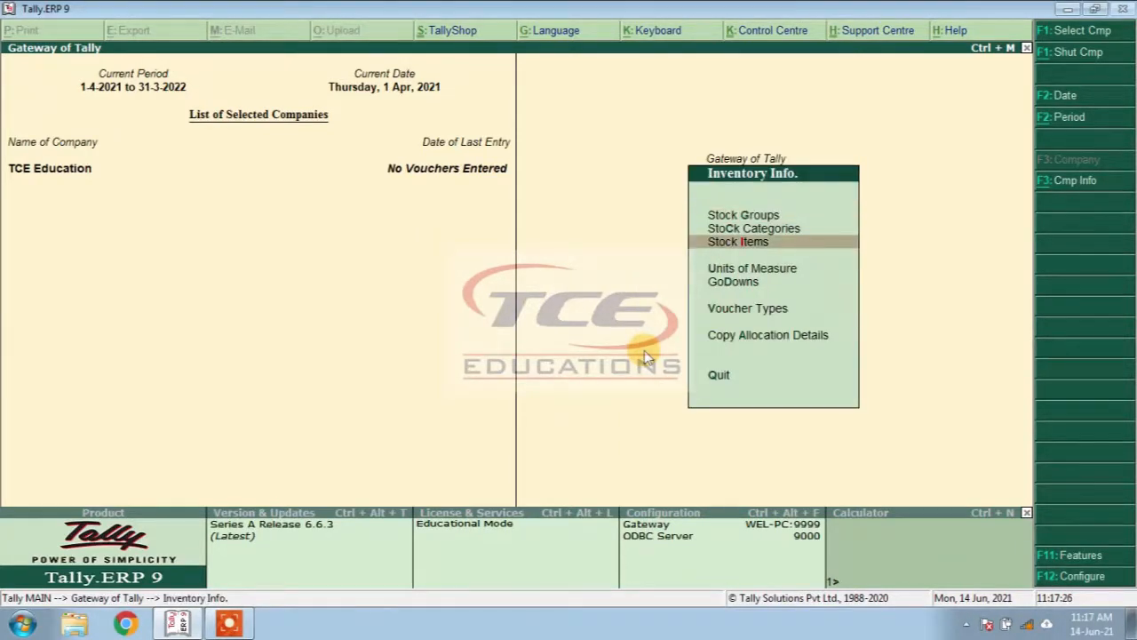
{"action": "key", "text": "Return"}
{"action": "key", "text": "Return"}
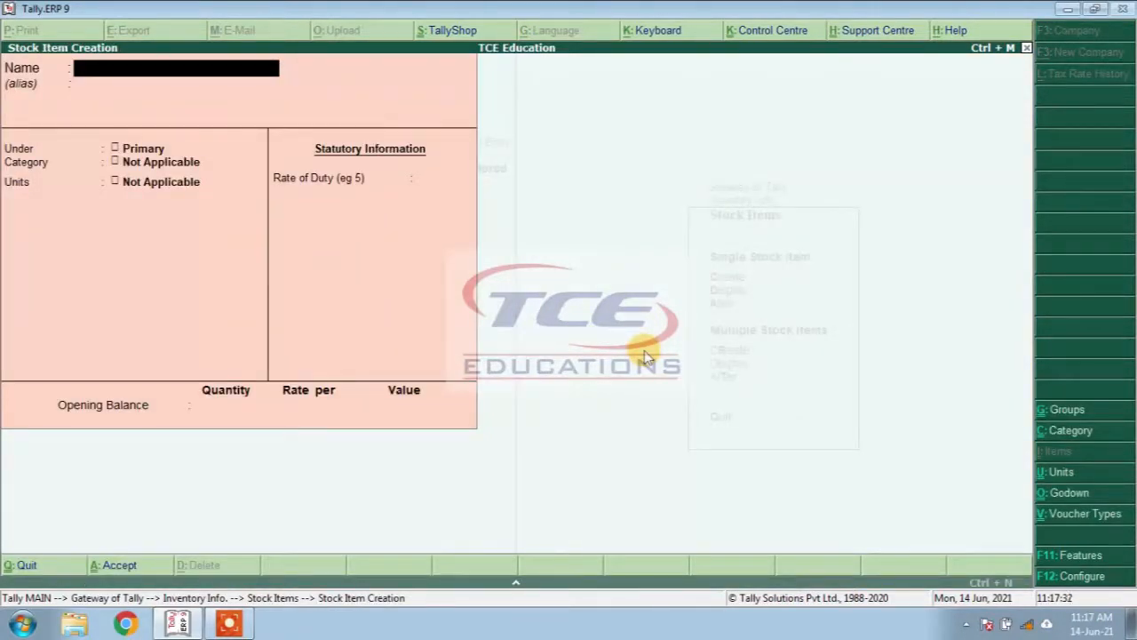
{"action": "type", "text": "Cello Pen"}
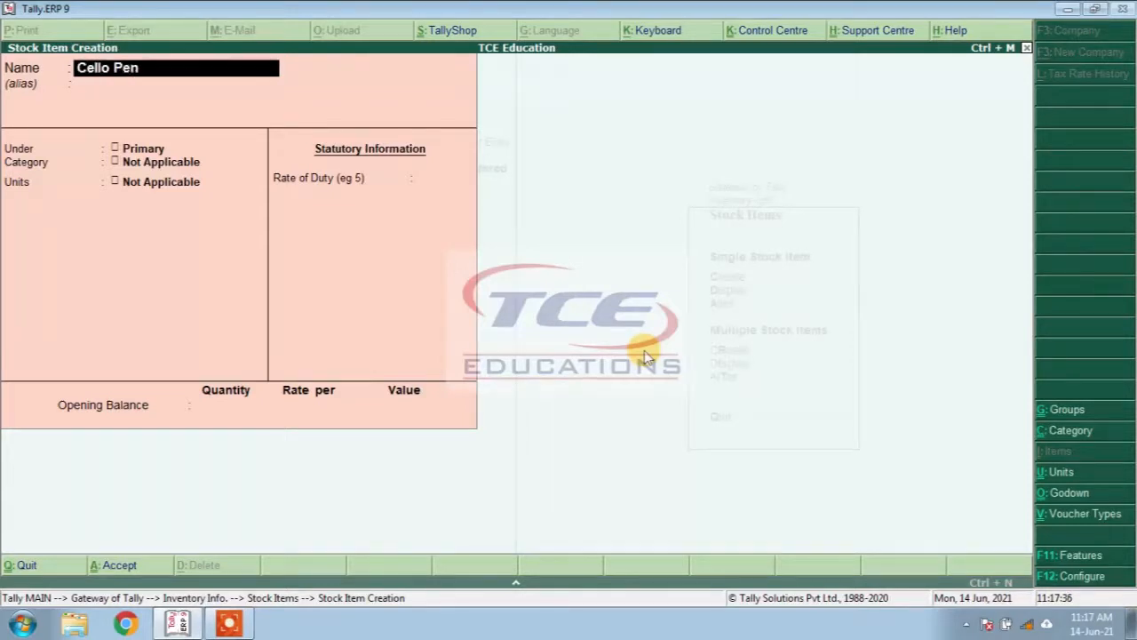
Step: Create a stock group named Stationary under Primary for the Cello Pen item, without adding item quantities
{"action": "key", "text": "Return"}
{"action": "key", "text": "alt+c"}
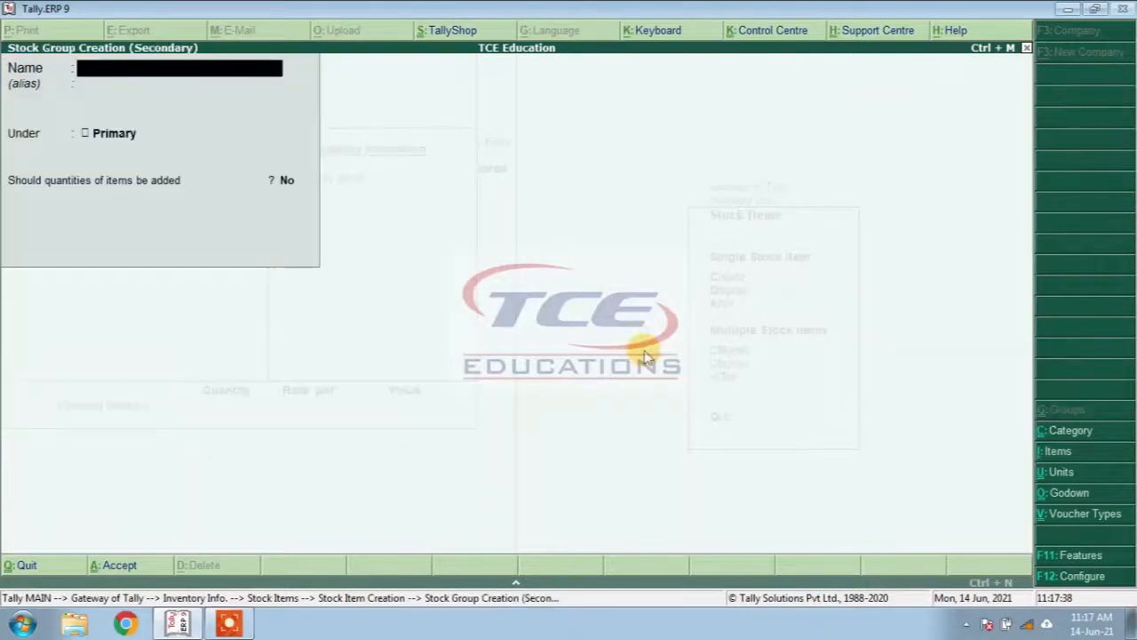
{"action": "type", "text": "Stat"}
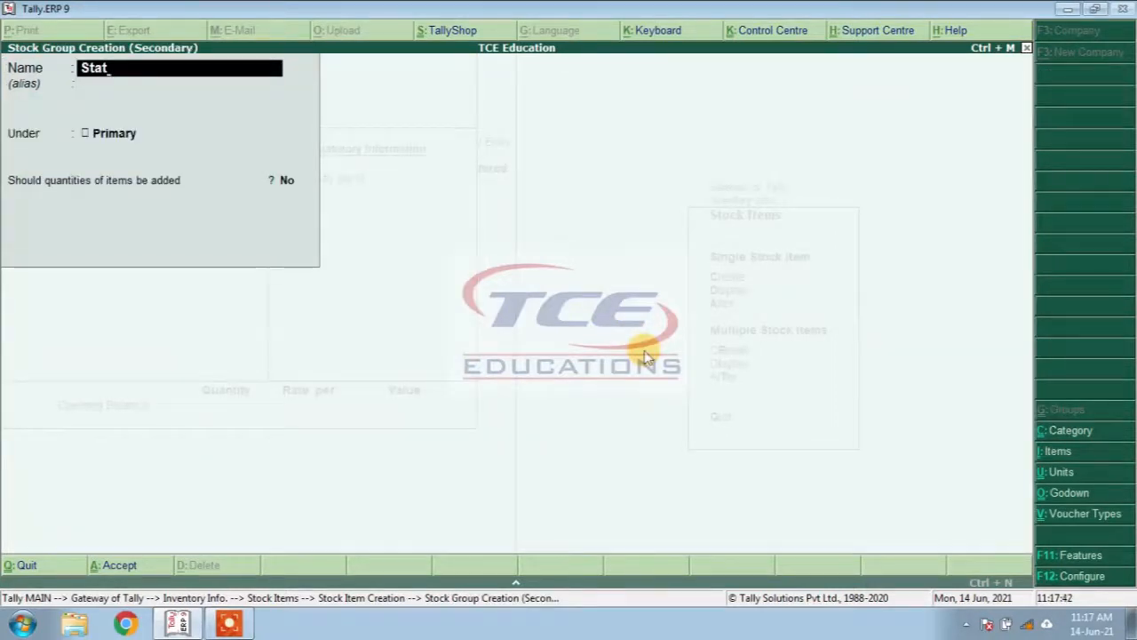
{"action": "type", "text": "ionar"}
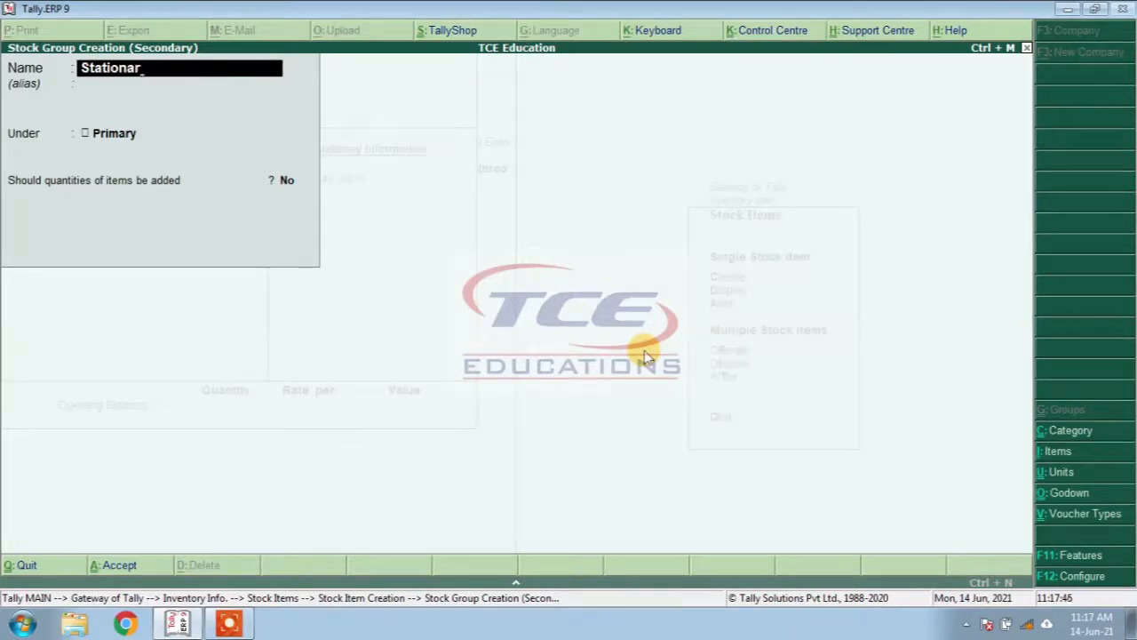
{"action": "type", "text": "y"}
{"action": "key", "text": "Return"}
{"action": "key", "text": "Return"}
{"action": "key", "text": "Return"}
{"action": "key", "text": "Return"}
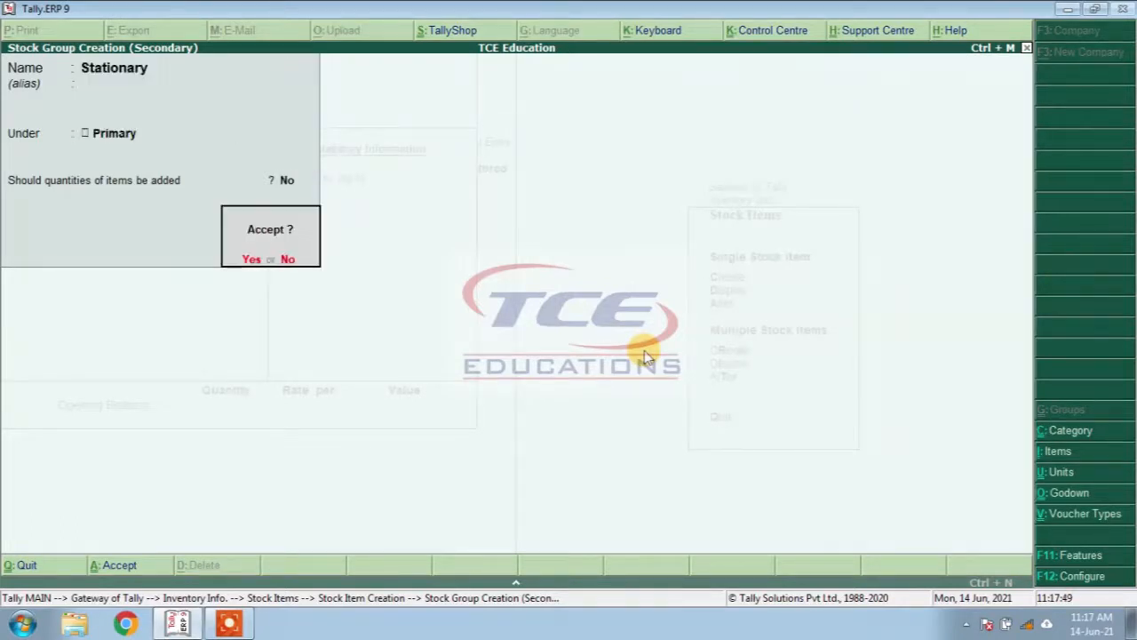
{"action": "key", "text": "Return"}
Step: Create a stock category named Gel Pen under Primary and assign it to the stock item
{"action": "key", "text": "alt+c"}
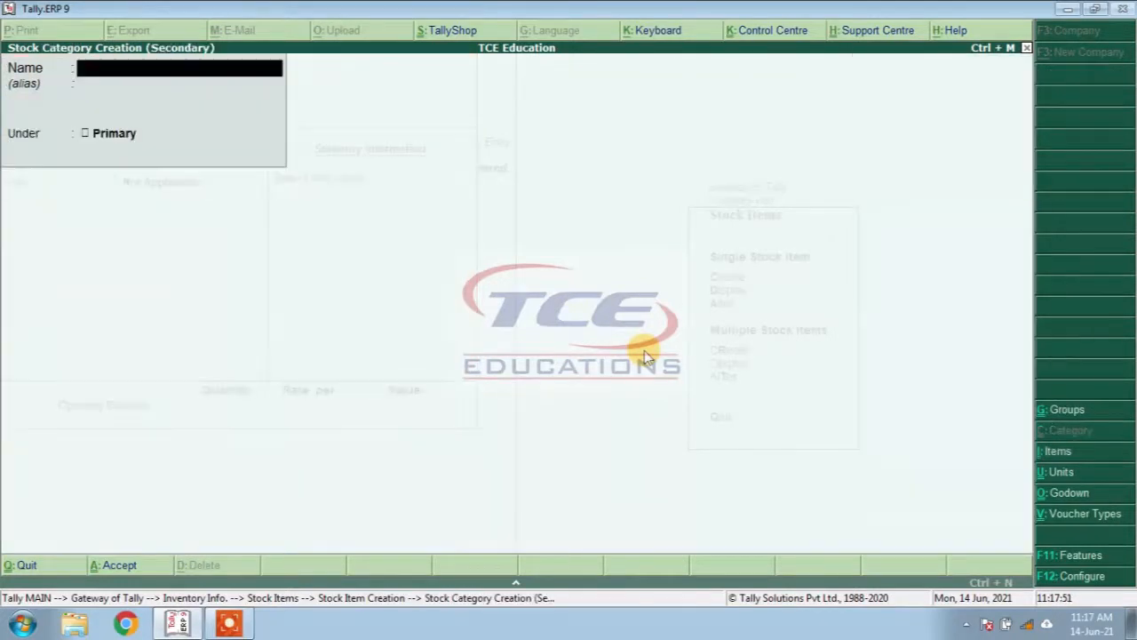
{"action": "type", "text": "Gel Pen"}
{"action": "key", "text": "Return"}
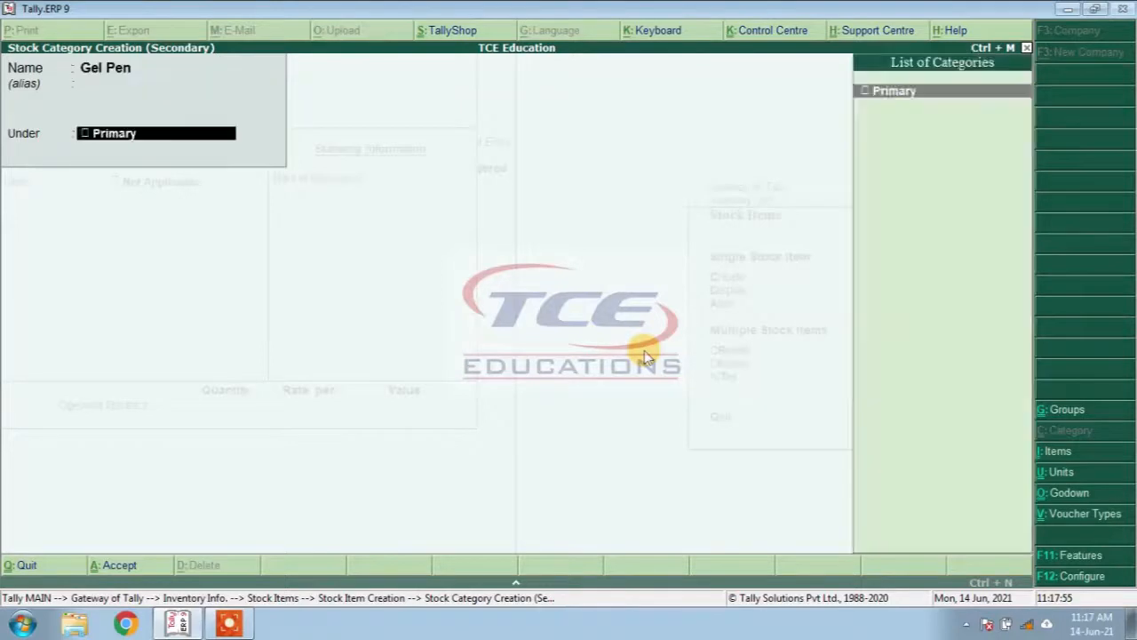
{"action": "key", "text": "Return"}
{"action": "key", "text": "Return"}
Step: Create a simple unit with symbol pcs, formal name Pices and 0 decimal places for the stock item
{"action": "key", "text": "alt+c"}
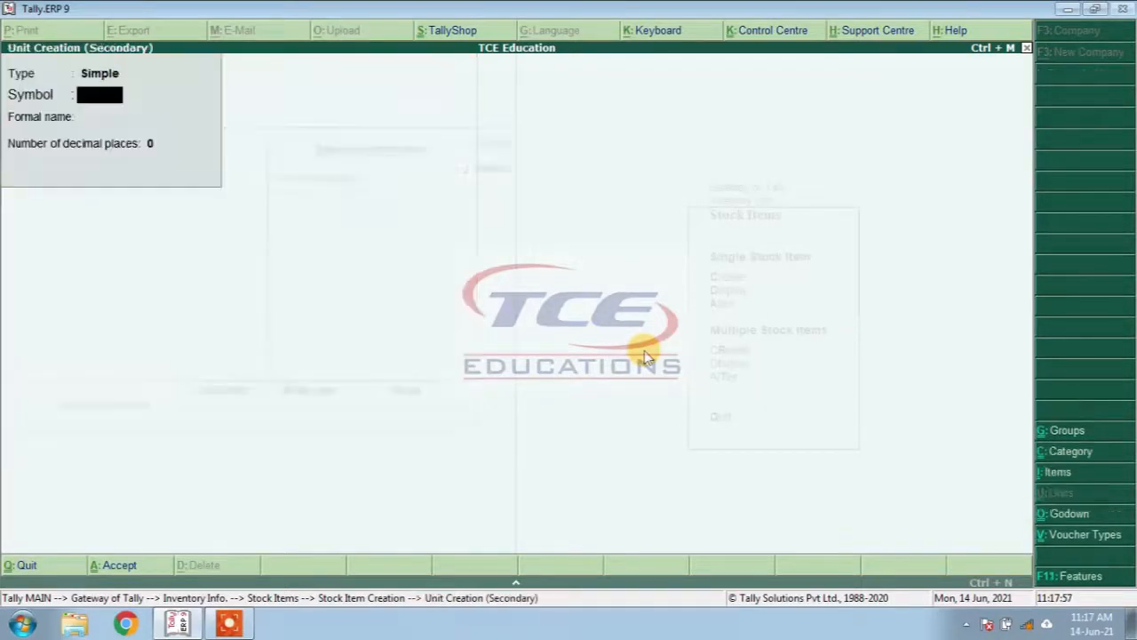
{"action": "type", "text": "pcs"}
{"action": "key", "text": "Return"}
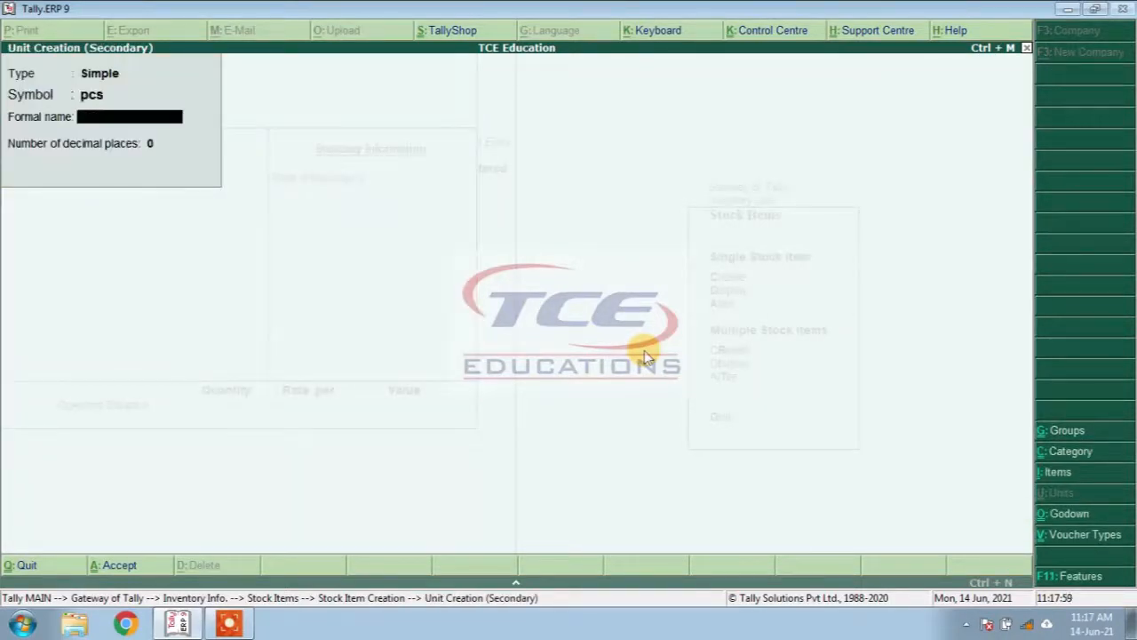
{"action": "type", "text": "Pices"}
{"action": "key", "text": "Return"}
{"action": "key", "text": "Return"}
{"action": "key", "text": "Return"}
{"action": "key", "text": "Return"}
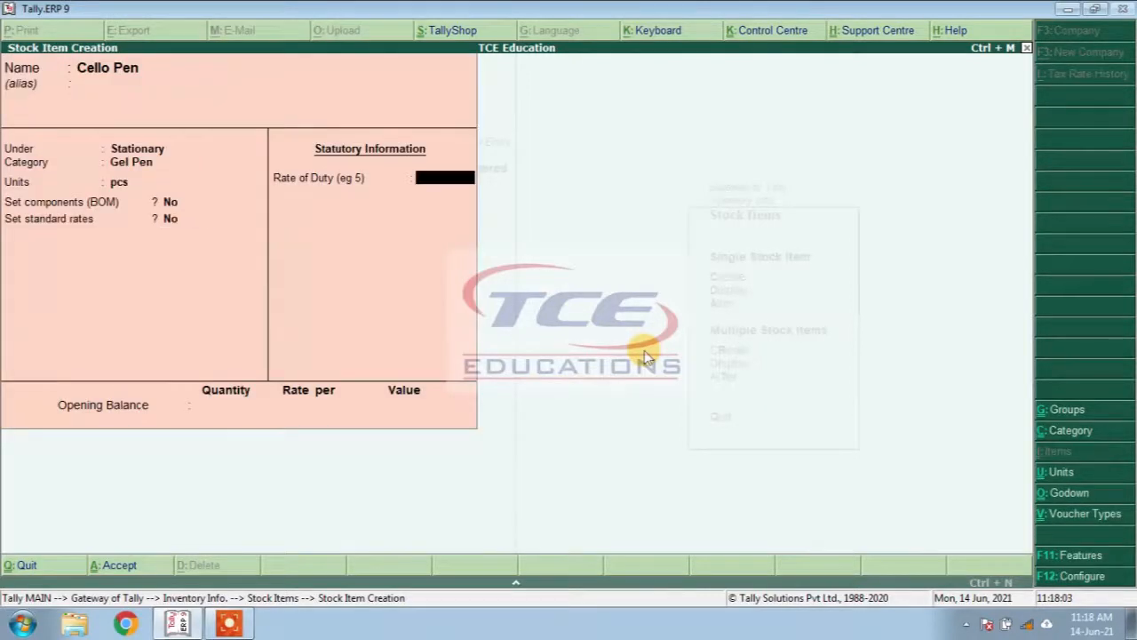
Step: Keep the duty rate at 0 and enter an opening balance quantity of 200 pcs for Cello Pen
{"action": "key", "text": "Return"}
{"action": "key", "text": "Return"}
{"action": "type", "text": "n"}
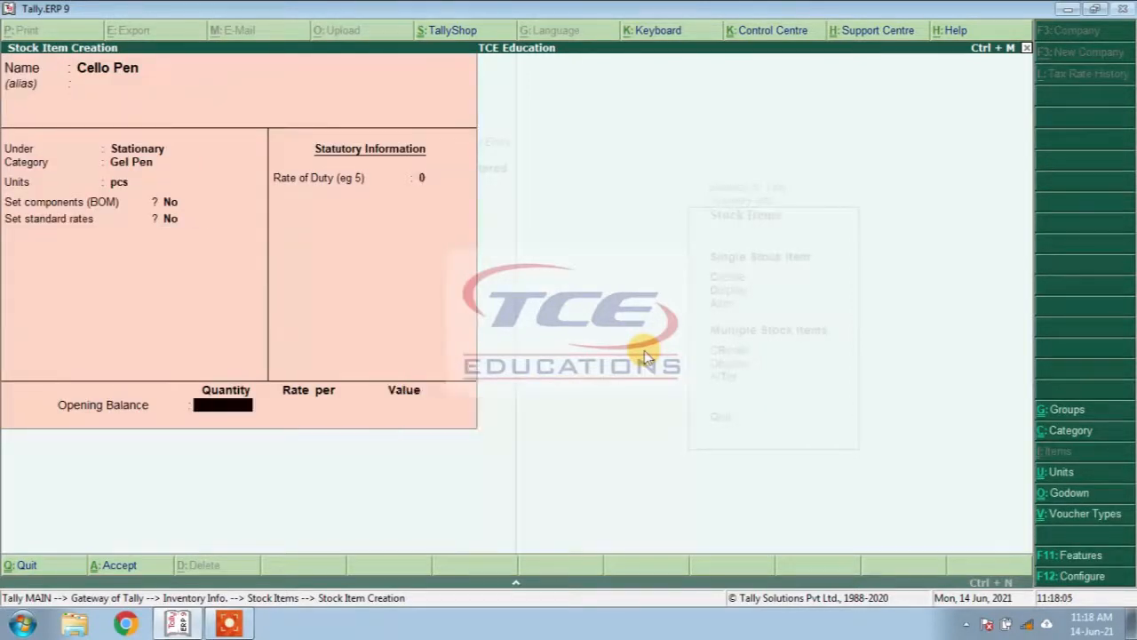
{"action": "type", "text": "200"}
{"action": "key", "text": "Return"}
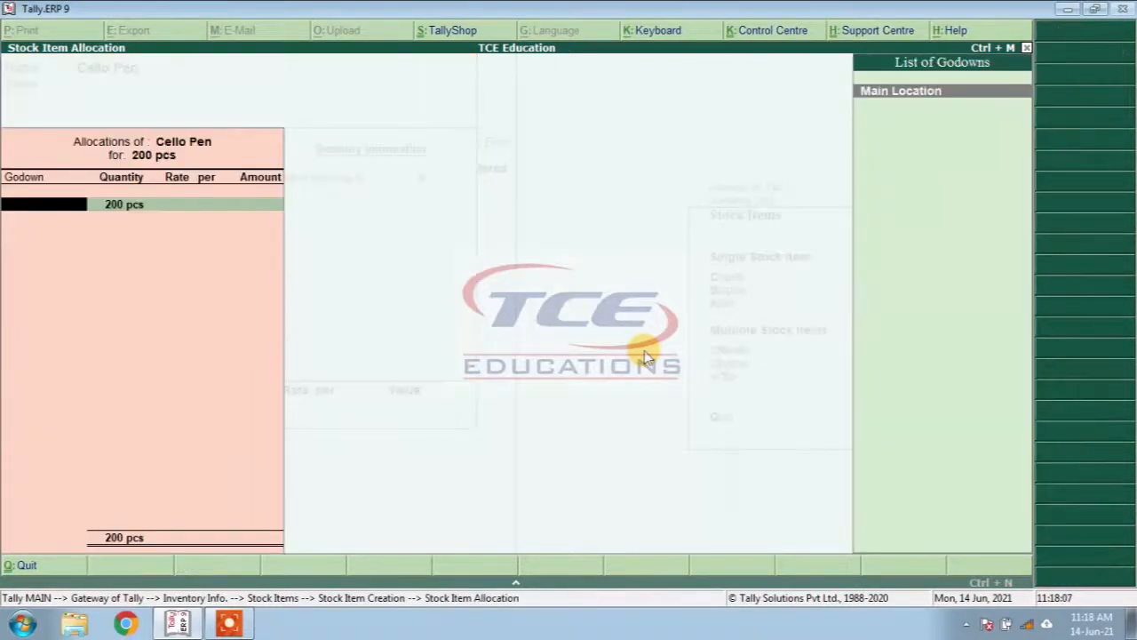
Step: Create a godown named Kidwai Nagar under Primary and allocate the 200 pcs of Cello Pen to it
{"action": "key", "text": "alt+c"}
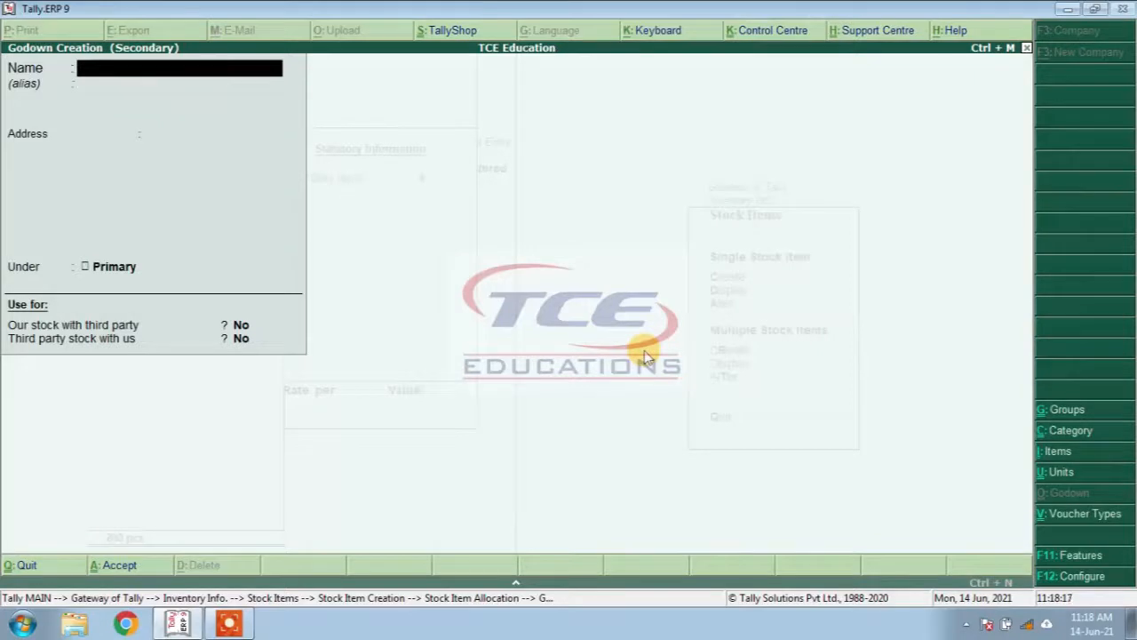
{"action": "type", "text": "Kidwai Nag"}
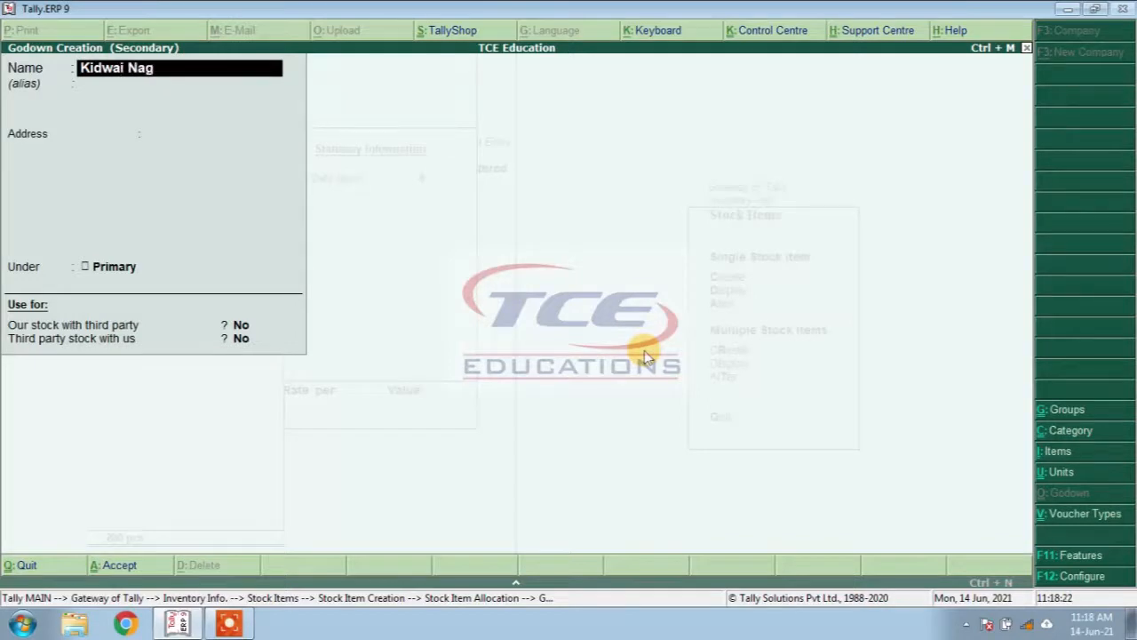
{"action": "type", "text": "ae"}
{"action": "key", "text": "BackSpace"}
{"action": "type", "text": "r"}
{"action": "key", "text": "Return"}
{"action": "key", "text": "Return"}
{"action": "key", "text": "Return"}
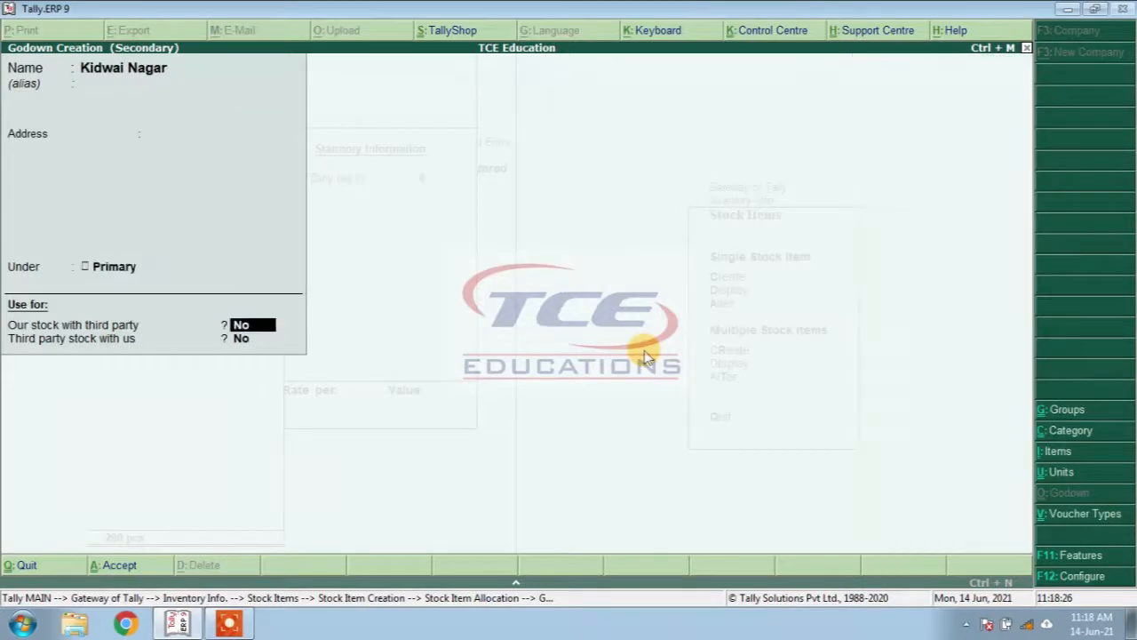
{"action": "key", "text": "Return"}
{"action": "key", "text": "Return"}
{"action": "key", "text": "Return"}
{"action": "key", "text": "Return"}
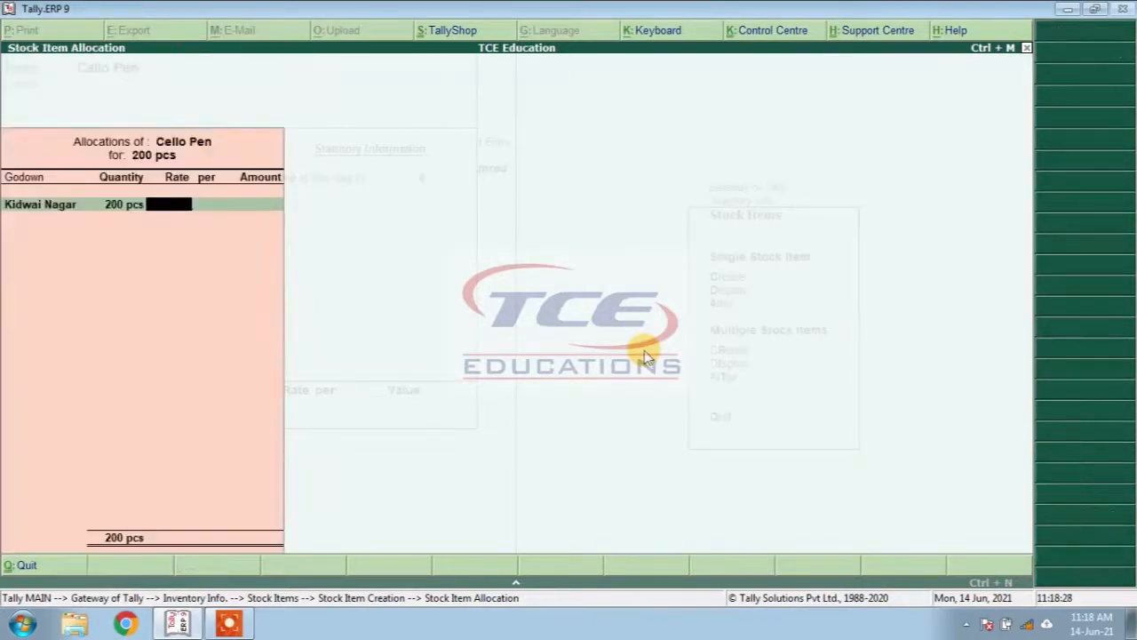
Step: Set the opening stock rate to 10 per pcs, save the Cello Pen item and leave stock item creation
{"action": "type", "text": "10"}
{"action": "key", "text": "Return"}
{"action": "key", "text": "Return"}
{"action": "key", "text": "Return"}
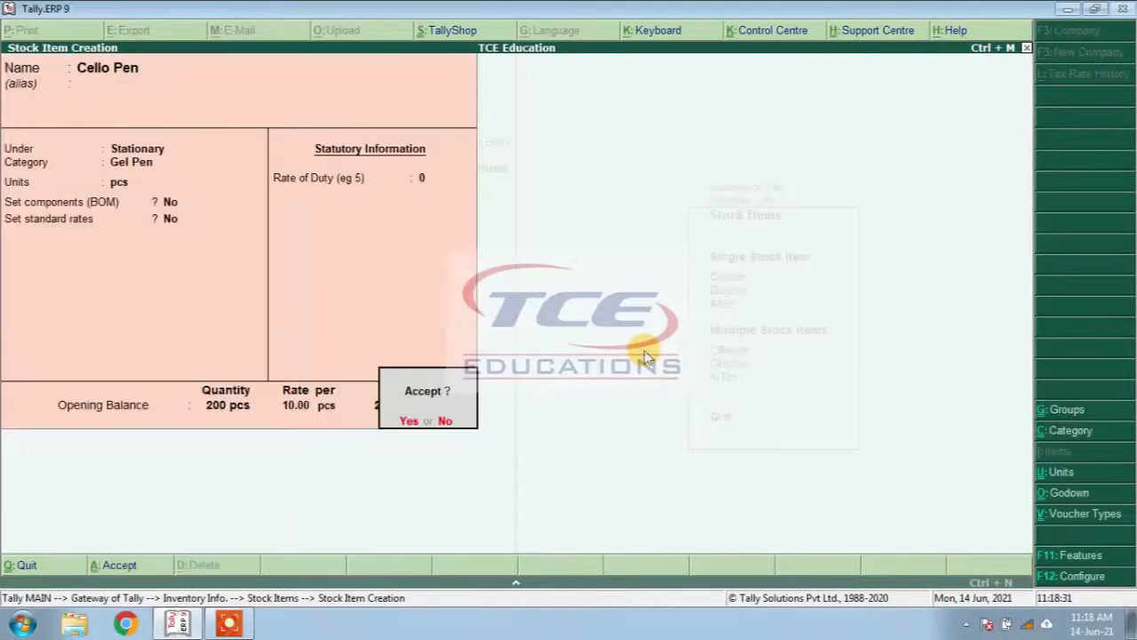
{"action": "key", "text": "Return"}
{"action": "key", "text": "Escape"}
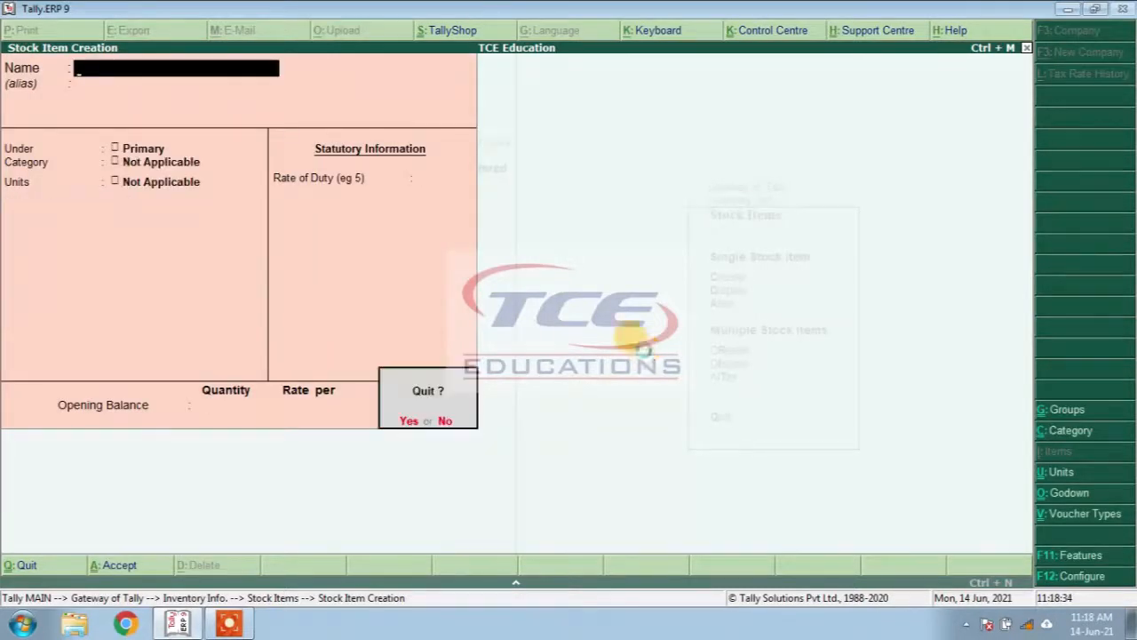
{"action": "key", "text": "Return"}
{"action": "key", "text": "Escape"}
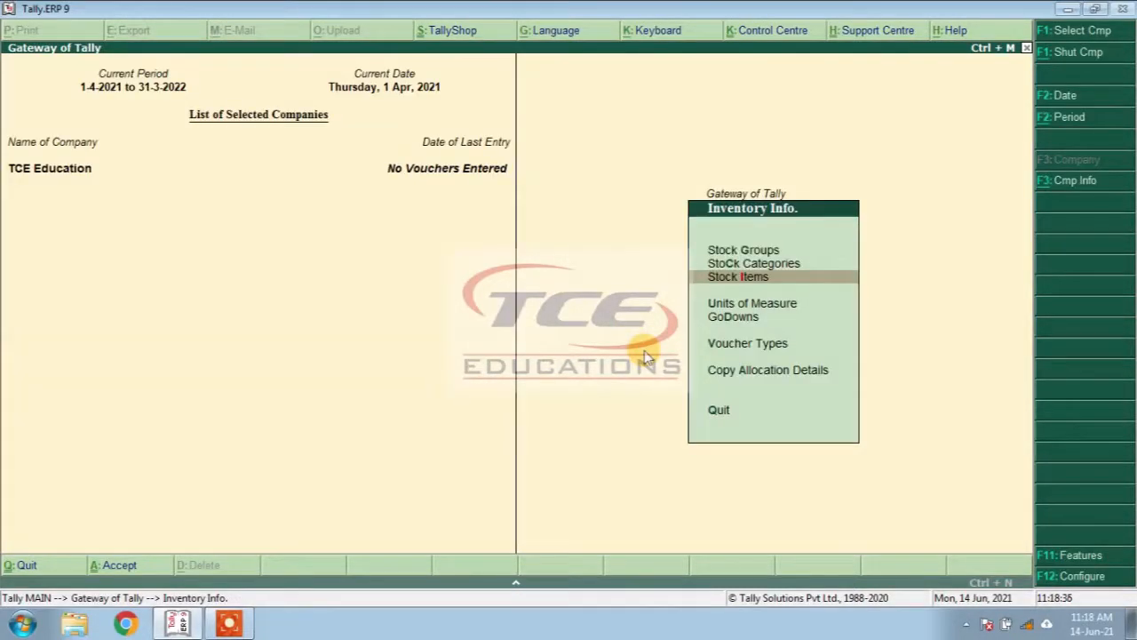
Step: Create a single godown named Nehru Nagar under Primary and return to the Gateway of Tally
{"action": "key", "text": "Down"}
{"action": "key", "text": "Down"}
{"action": "key", "text": "Return"}
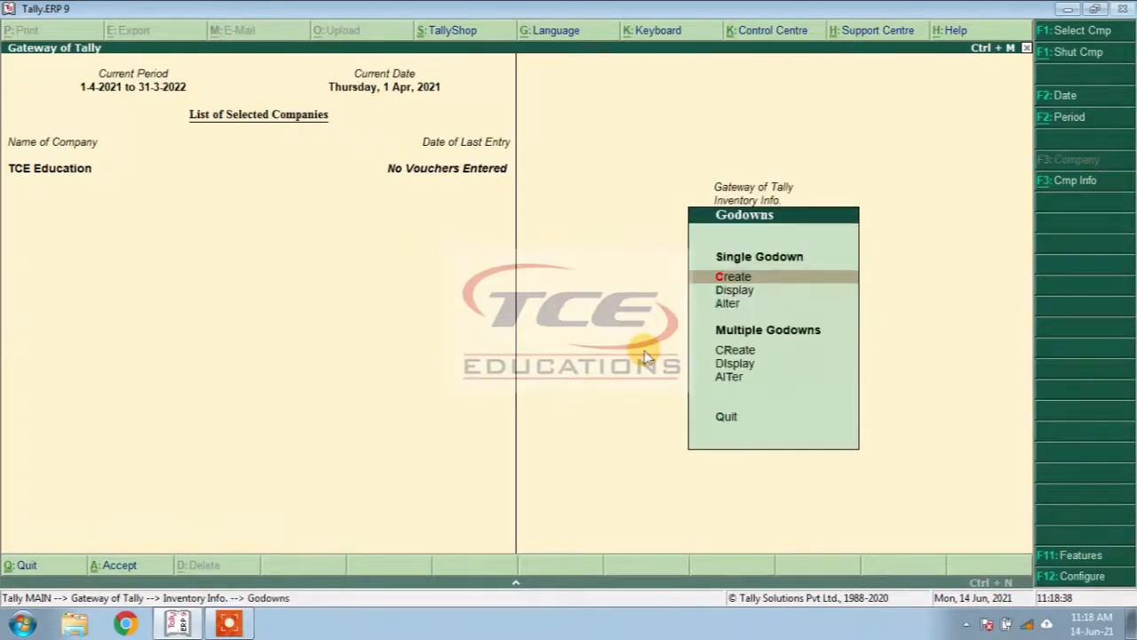
{"action": "key", "text": "Return"}
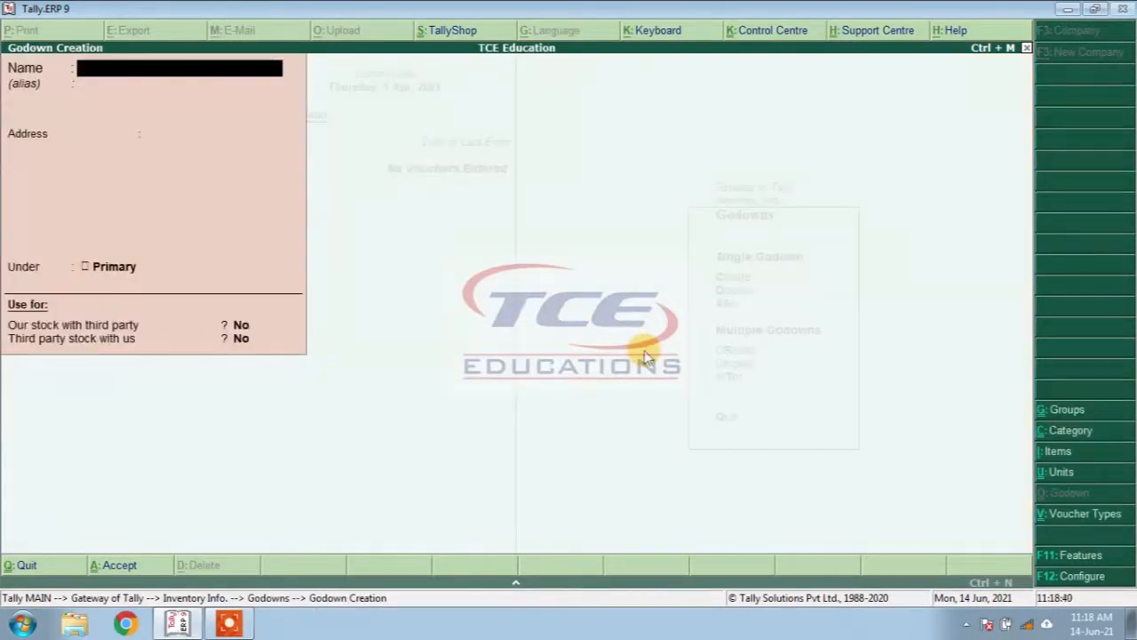
{"action": "type", "text": "Nehru Nagar"}
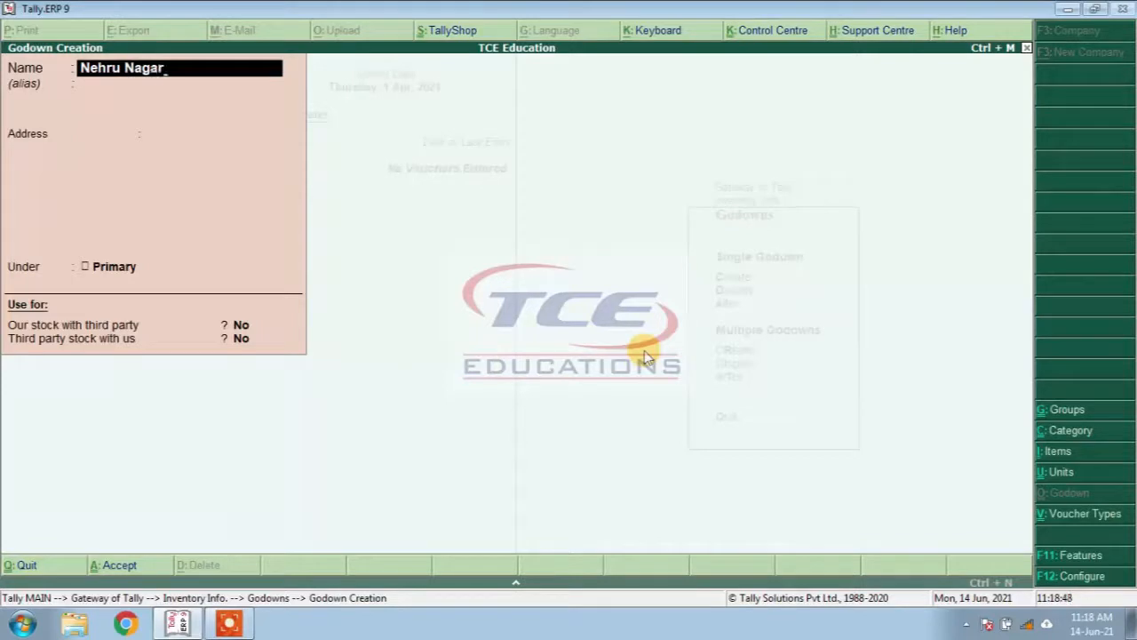
{"action": "key", "text": "BackSpace"}
{"action": "key", "text": "BackSpace"}
{"action": "key", "text": "BackSpace"}
{"action": "key", "text": "BackSpace"}
{"action": "key", "text": "BackSpace"}
{"action": "key", "text": "BackSpace"}
{"action": "key", "text": "BackSpace"}
{"action": "key", "text": "BackSpace"}
{"action": "key", "text": "BackSpace"}
{"action": "key", "text": "BackSpace"}
{"action": "key", "text": "BackSpace"}
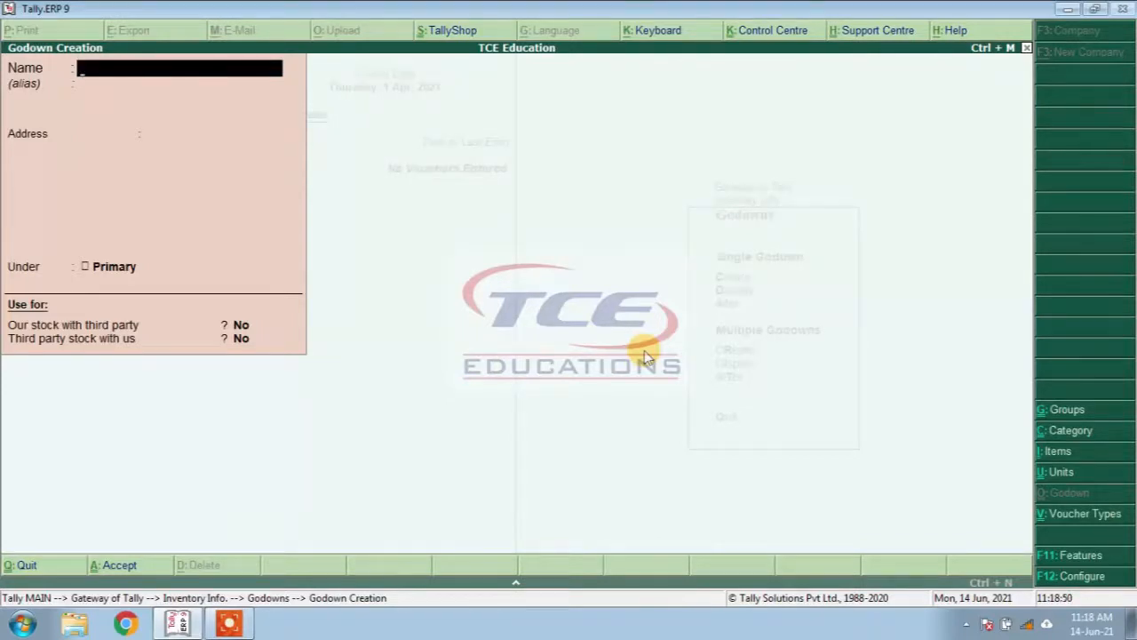
{"action": "key", "text": "Escape"}
{"action": "key", "text": "Escape"}
{"action": "key", "text": "Escape"}
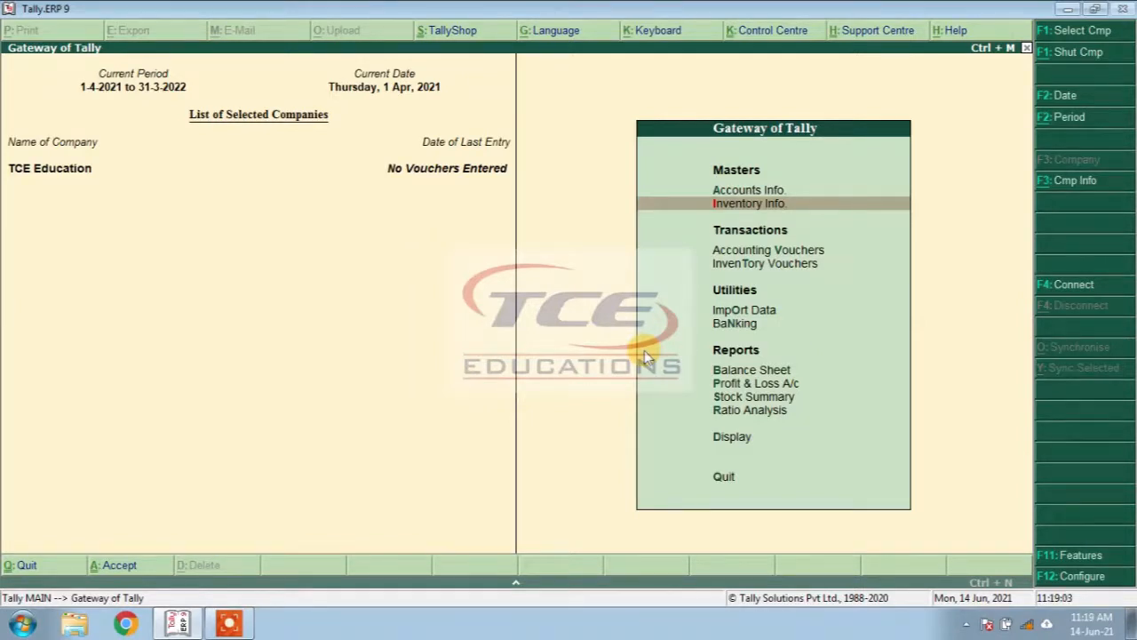
Step: Open the godown list for alteration, check the existing godowns, and leave the list without editing
{"action": "key", "text": "Return"}
{"action": "key", "text": "Down"}
{"action": "key", "text": "Down"}
{"action": "key", "text": "Down"}
{"action": "key", "text": "Down"}
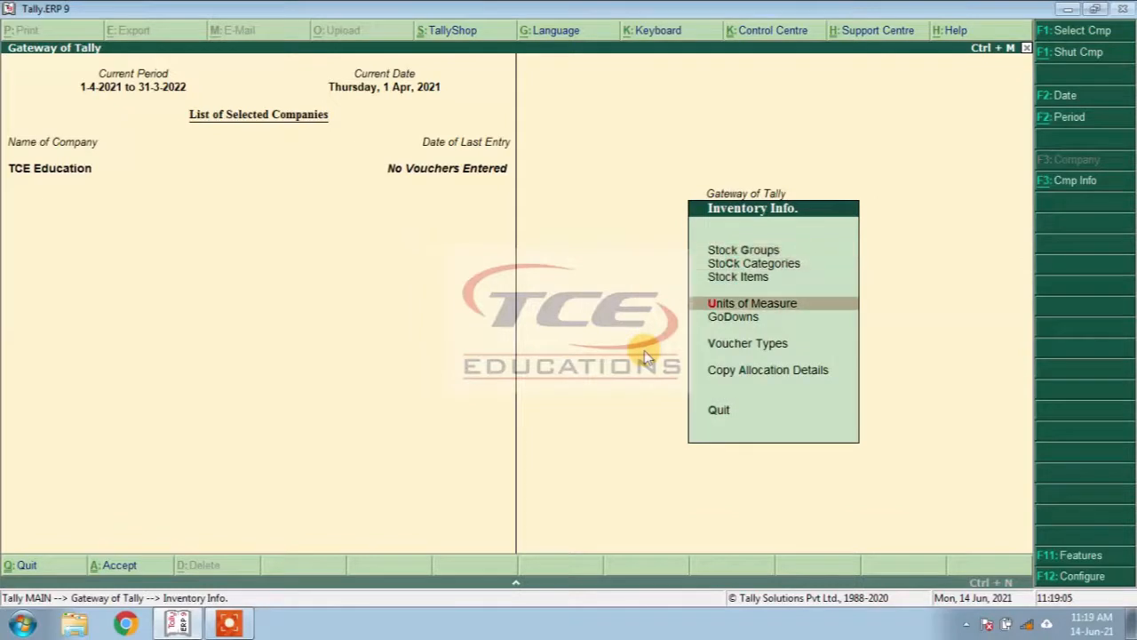
{"action": "key", "text": "Return"}
{"action": "key", "text": "Down"}
{"action": "key", "text": "Down"}
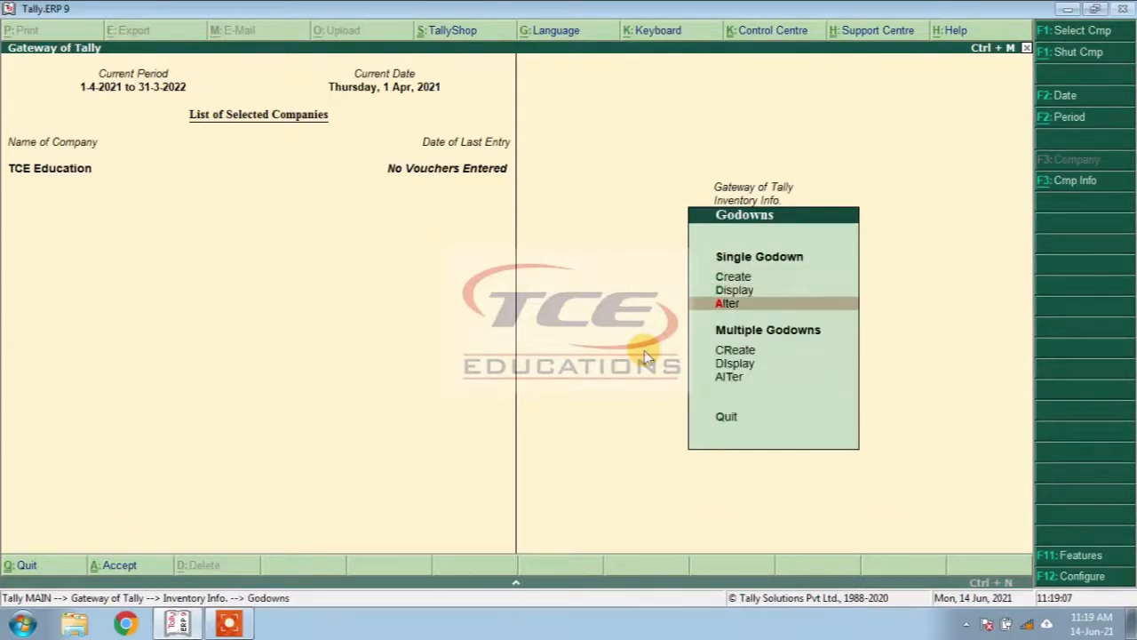
{"action": "key", "text": "Return"}
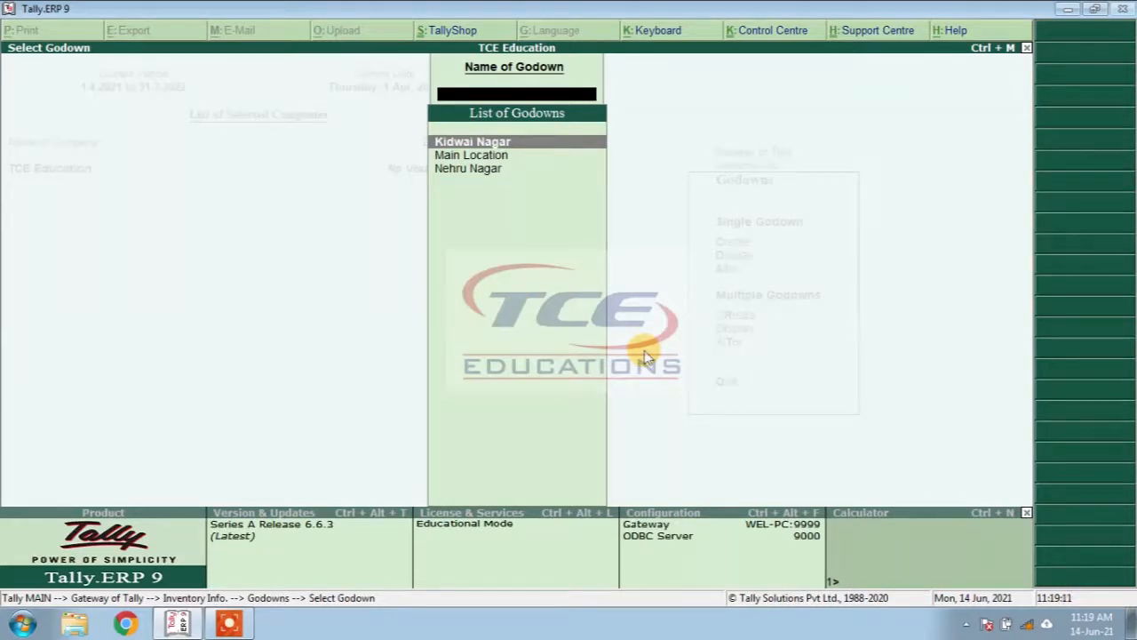
{"action": "key", "text": "Escape"}
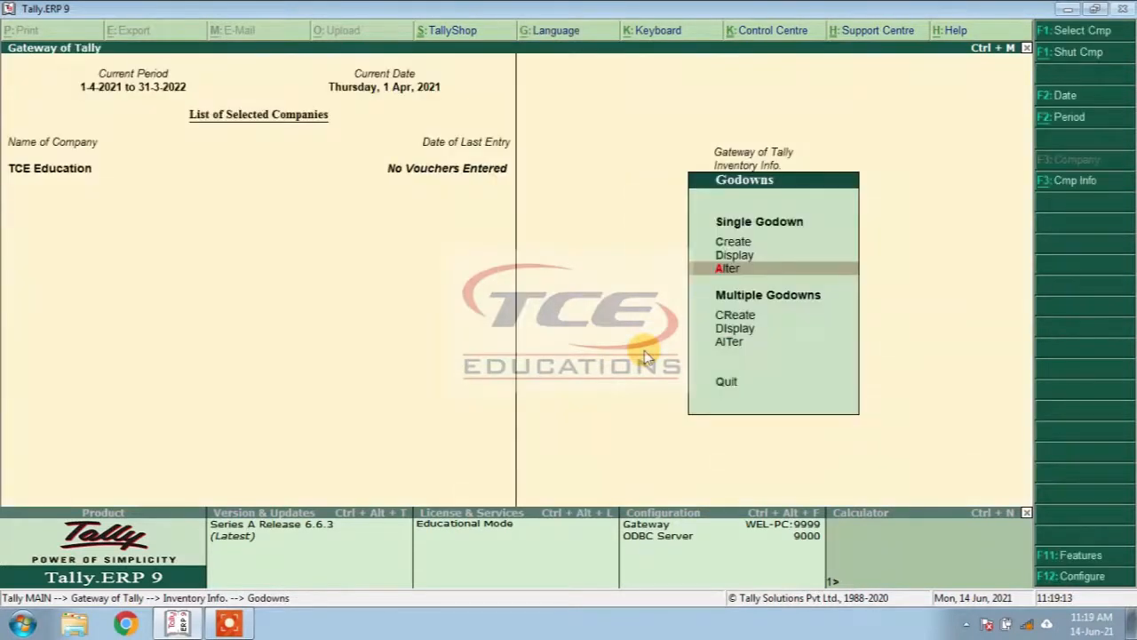
Step: Return to the Gateway of Tally and open the Statements of Inventory among the display reports
{"action": "key", "text": "Escape"}
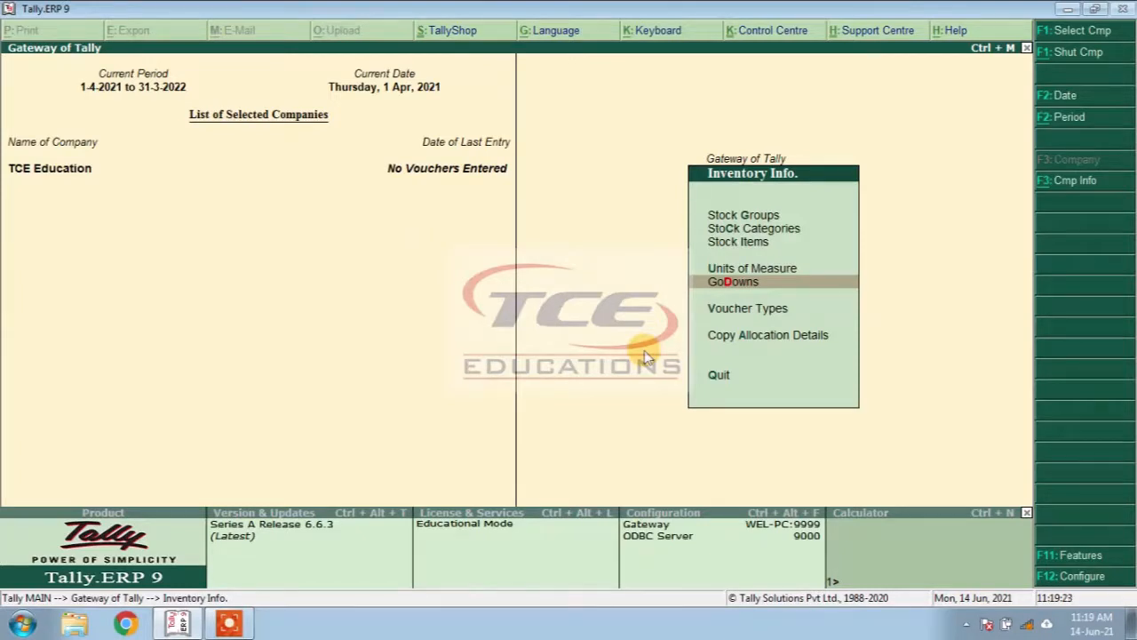
{"action": "key", "text": "Escape"}
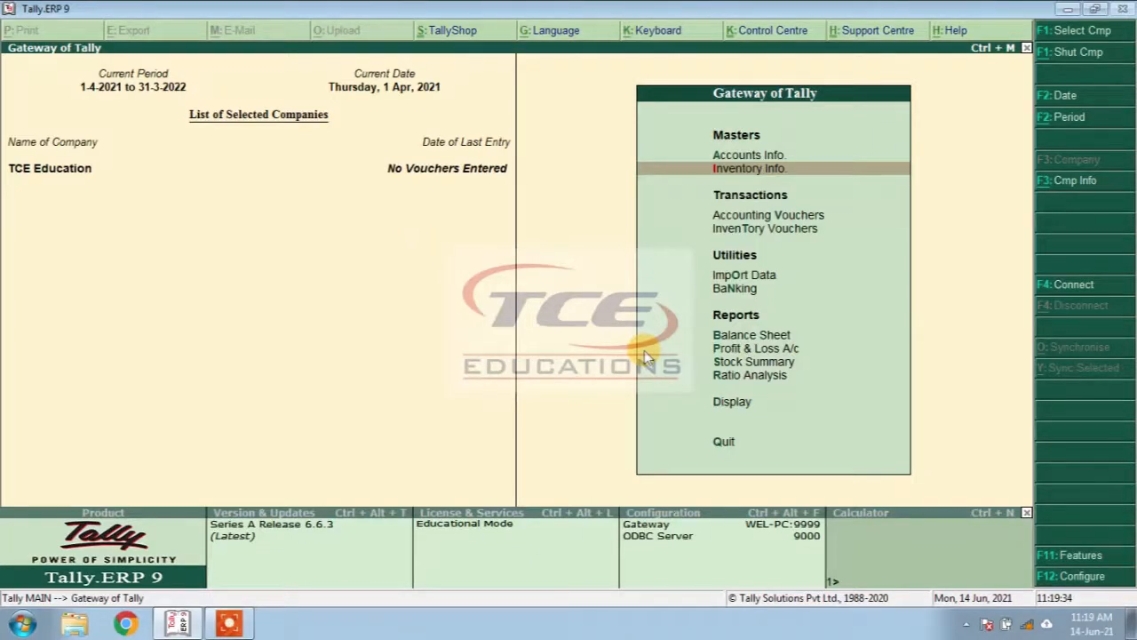
{"action": "key", "text": "Down"}
{"action": "key", "text": "Down"}
{"action": "key", "text": "Down"}
{"action": "key", "text": "Down"}
{"action": "key", "text": "Down"}
{"action": "key", "text": "Down"}
{"action": "key", "text": "Down"}
{"action": "key", "text": "Down"}
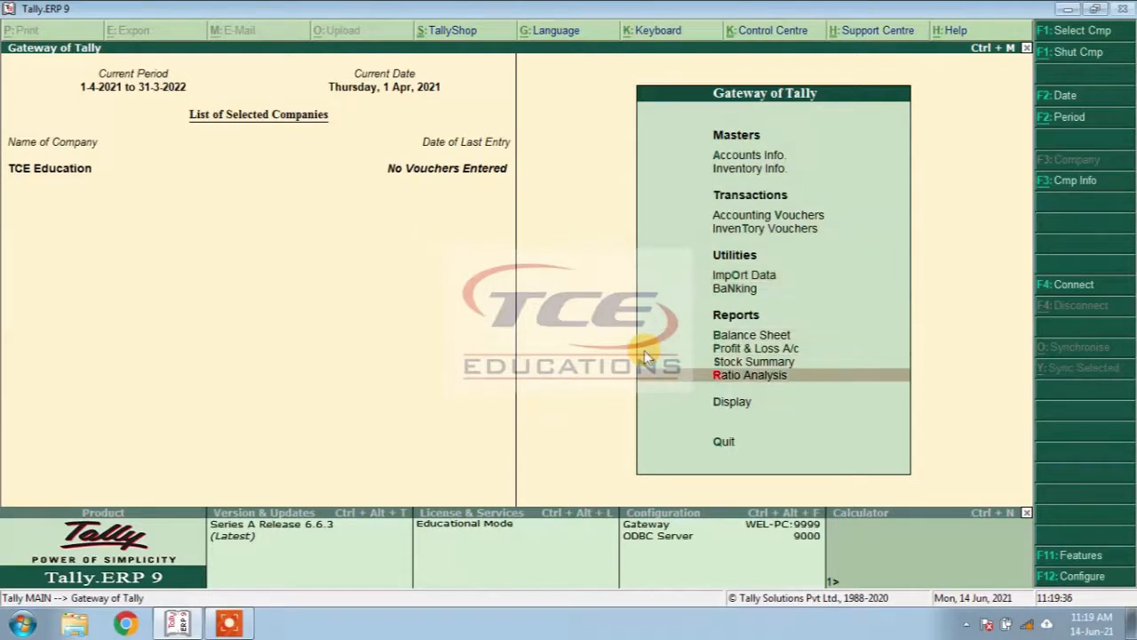
{"action": "key", "text": "Down"}
{"action": "key", "text": "Return"}
{"action": "key", "text": "Down"}
{"action": "key", "text": "Down"}
{"action": "key", "text": "Down"}
{"action": "key", "text": "Down"}
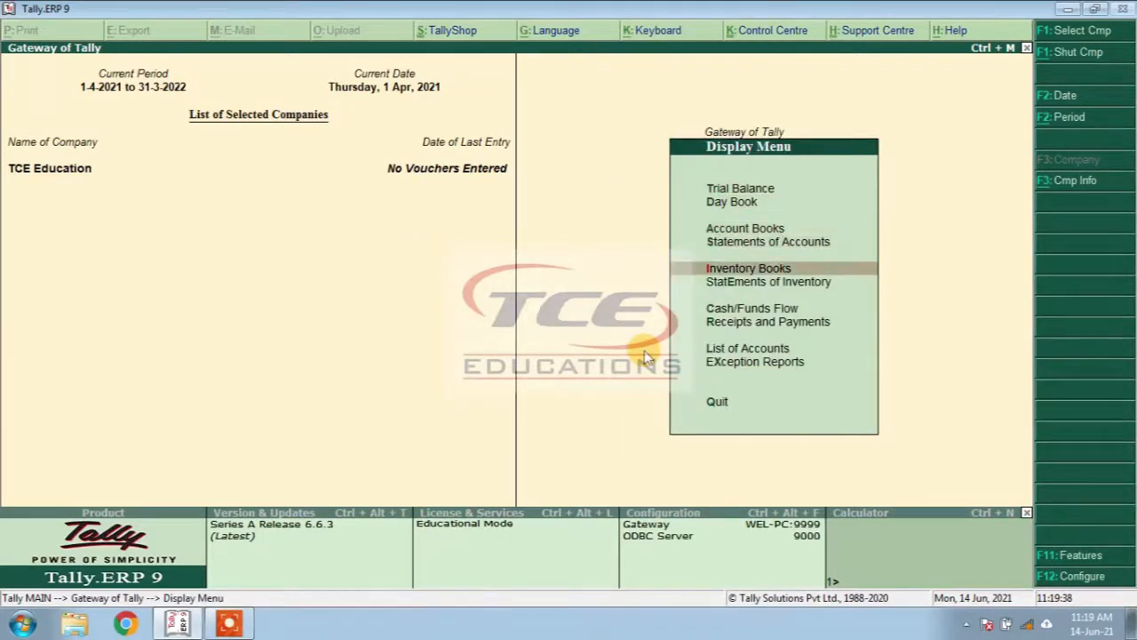
{"action": "key", "text": "Down"}
{"action": "key", "text": "Return"}
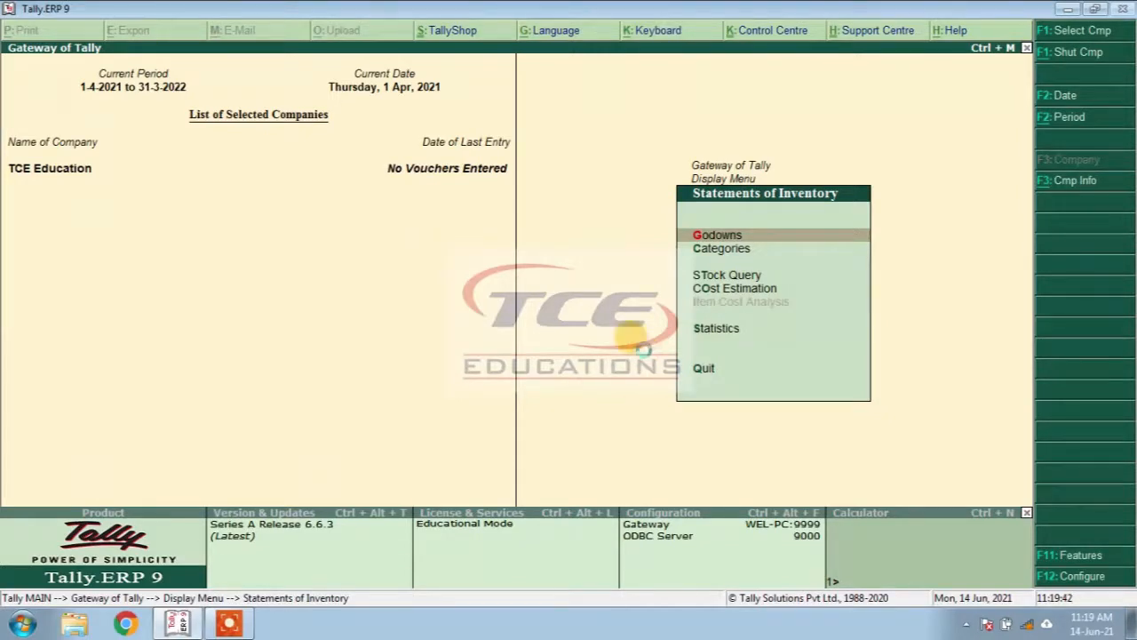
Step: View the Kidwai Nagar godown summary in detailed form to check its stock, and close the report
{"action": "key", "text": "Return"}
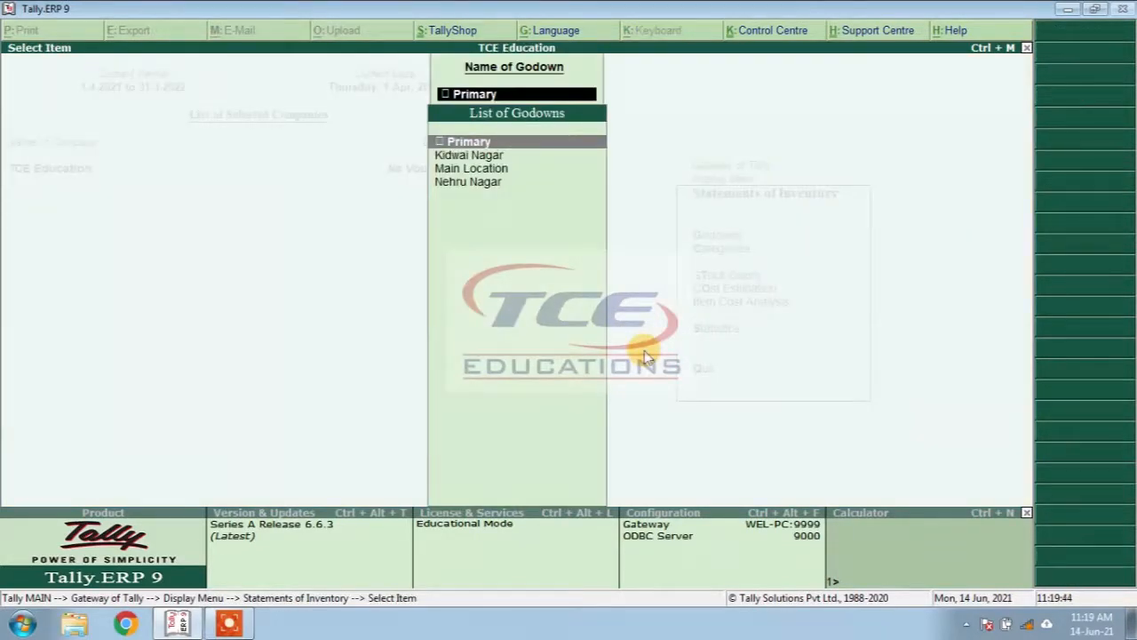
{"action": "key", "text": "Down"}
{"action": "key", "text": "Return"}
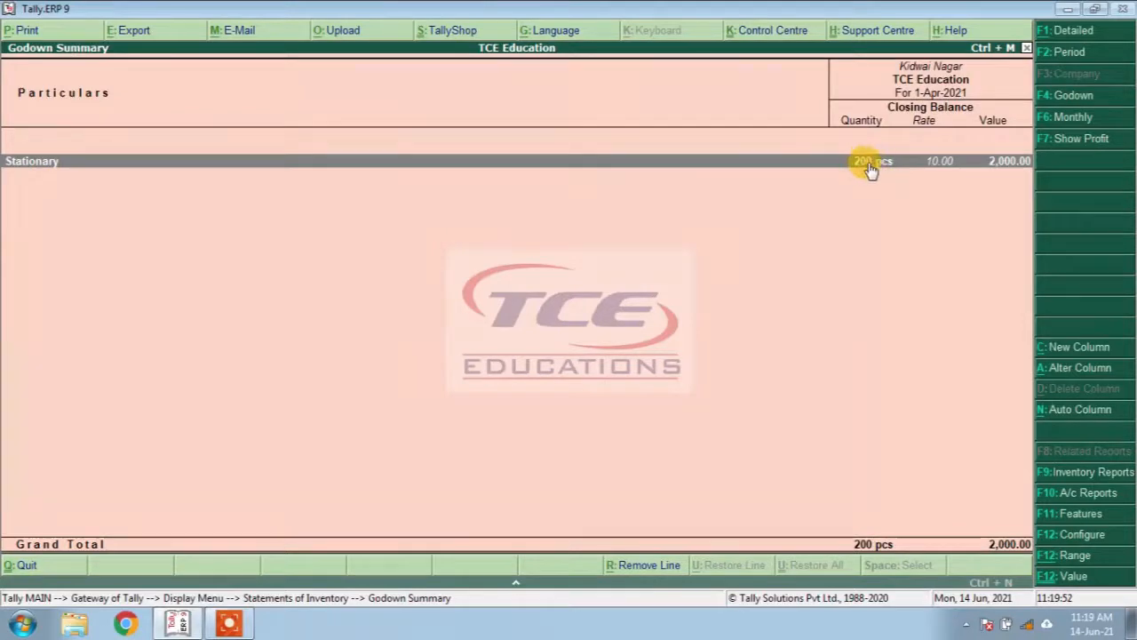
{"action": "key", "text": "alt+F1"}
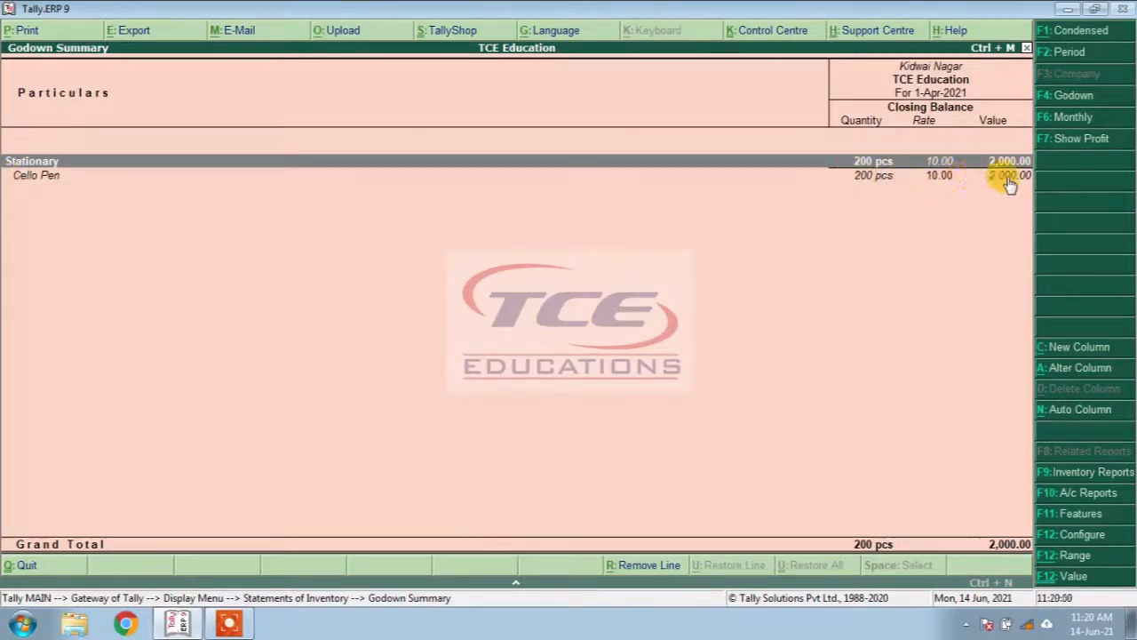
{"action": "key", "text": "Escape"}
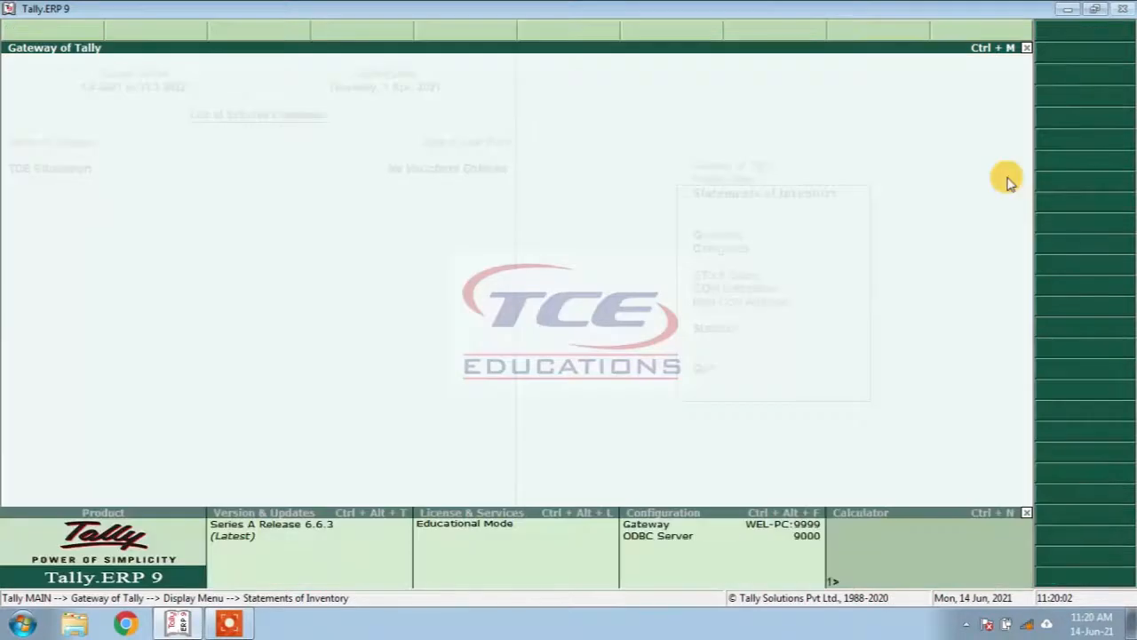
Step: View the godown summary for Nehru Nagar and close it
{"action": "key", "text": "Return"}
{"action": "key", "text": "Down"}
{"action": "key", "text": "Down"}
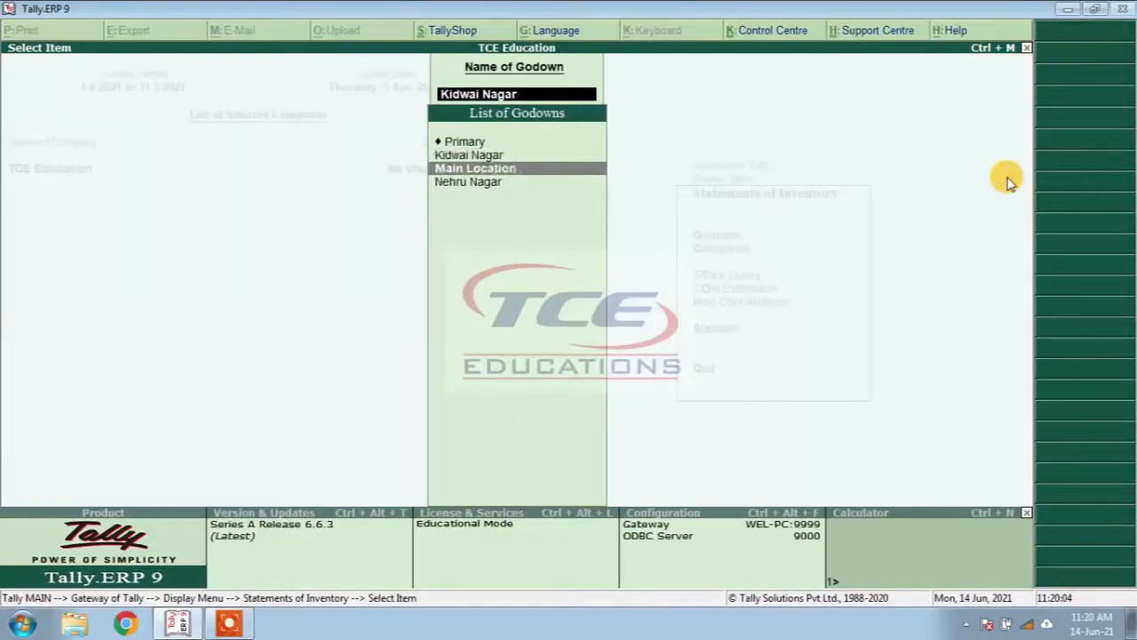
{"action": "key", "text": "Return"}
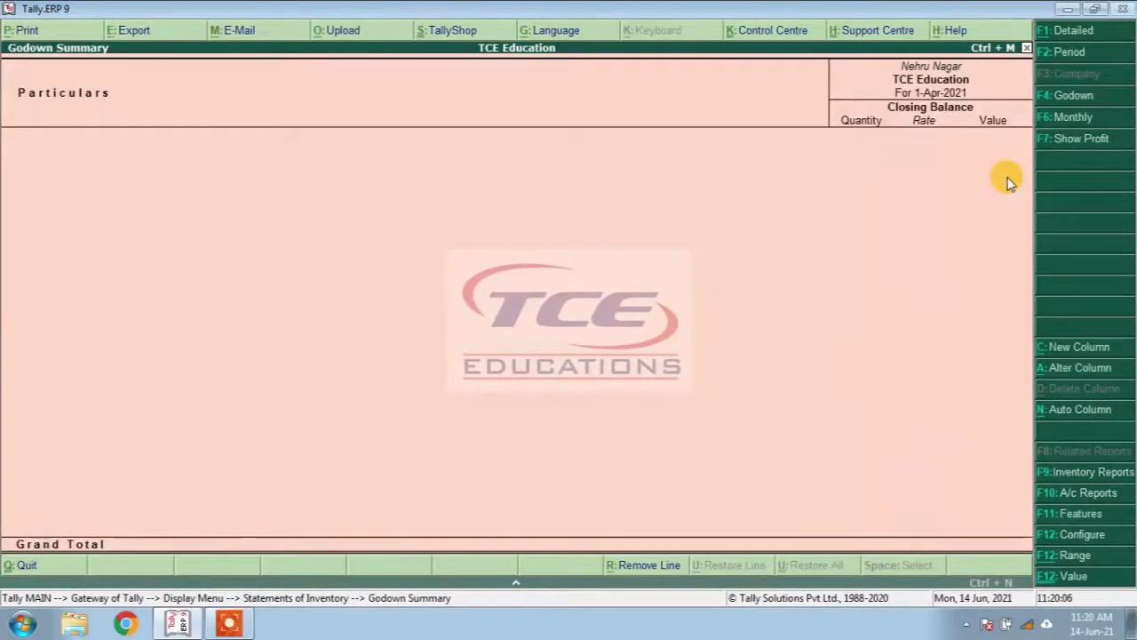
{"action": "key", "text": "Escape"}
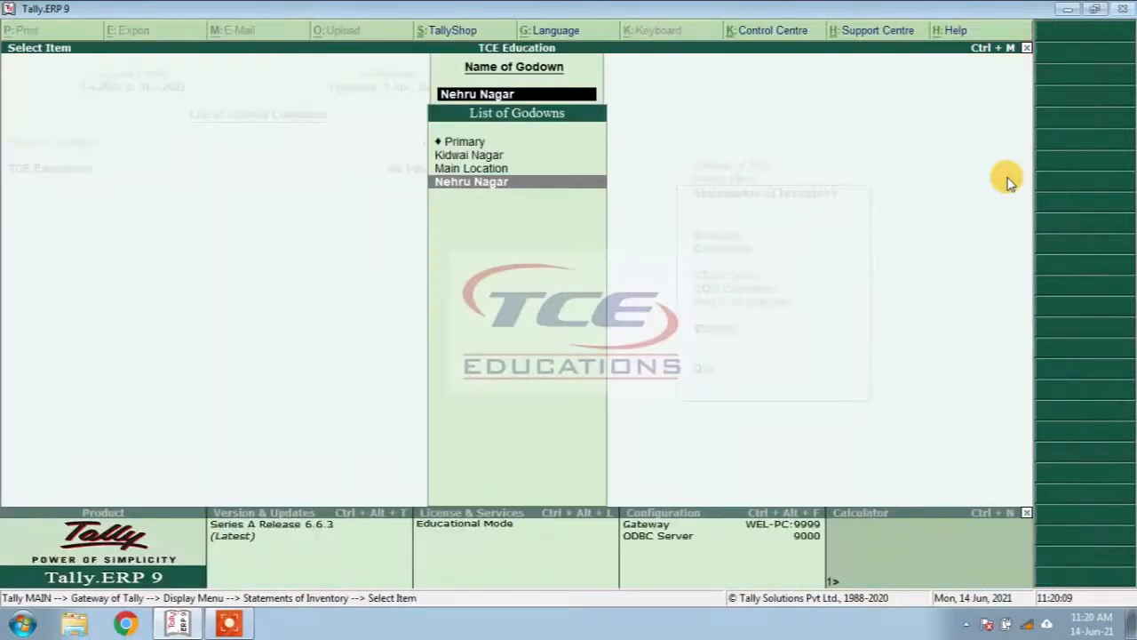
Step: Recheck the Kidwai Nagar godown summary and leave the inventory statements for the Gateway of Tally
{"action": "key", "text": "Up"}
{"action": "key", "text": "Up"}
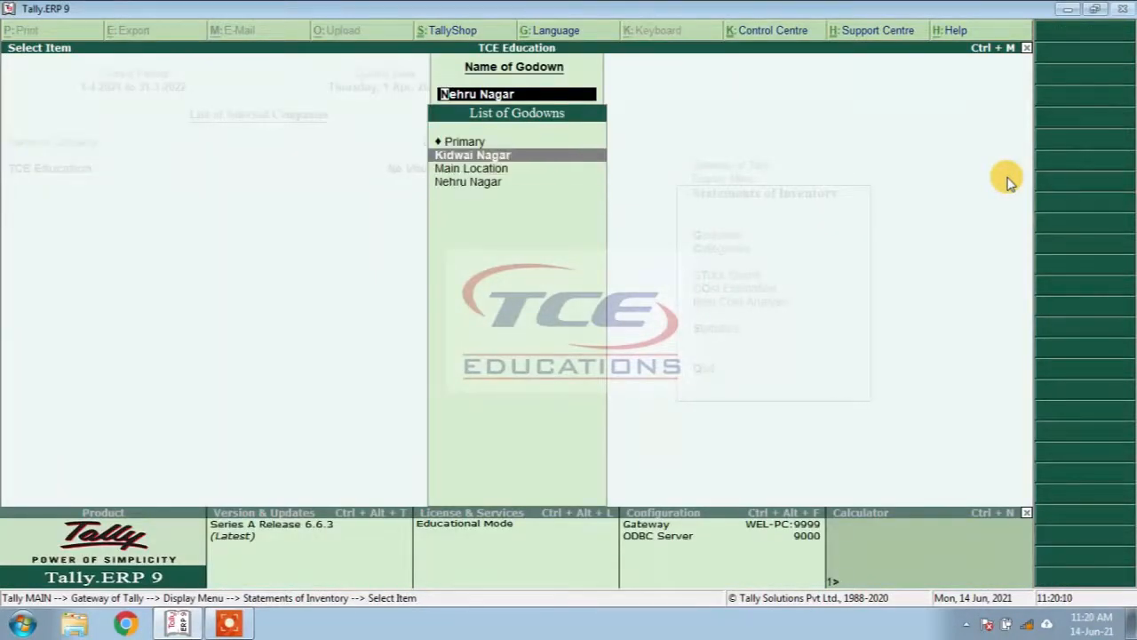
{"action": "key", "text": "Return"}
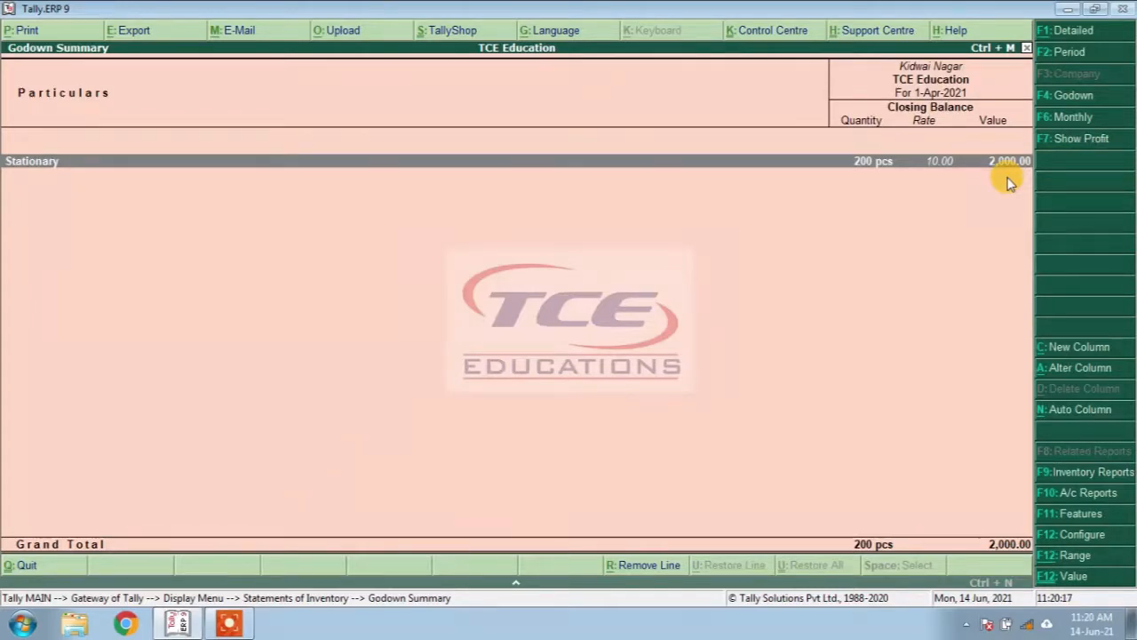
{"action": "key", "text": "Escape"}
{"action": "key", "text": "Return"}
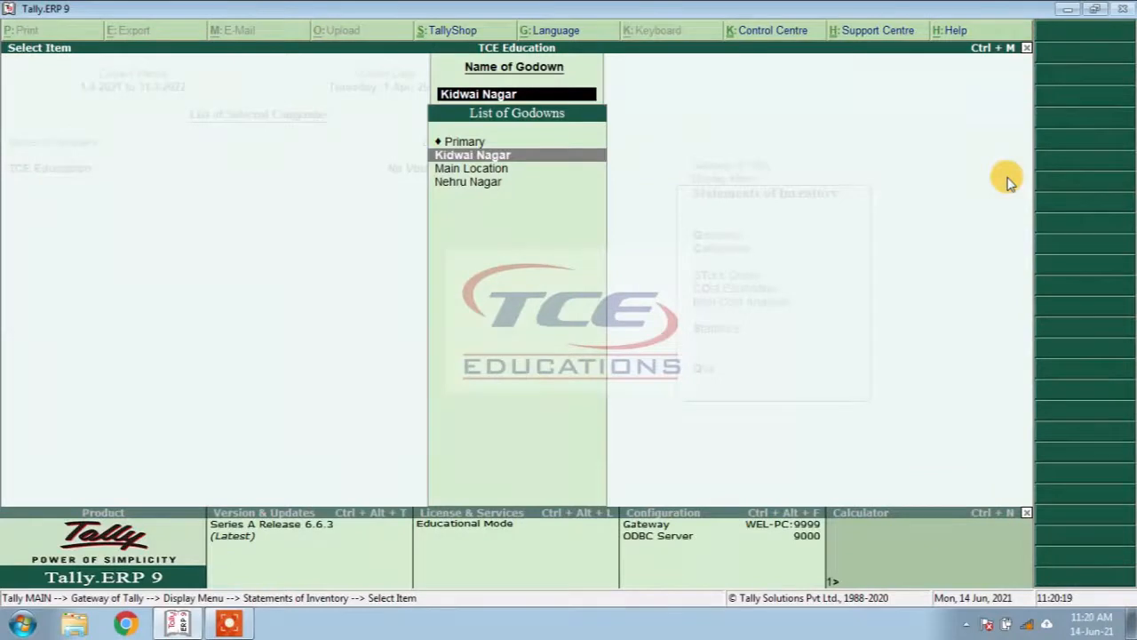
{"action": "key", "text": "BackSpace"}
{"action": "key", "text": "Escape"}
{"action": "key", "text": "Escape"}
{"action": "key", "text": "Escape"}
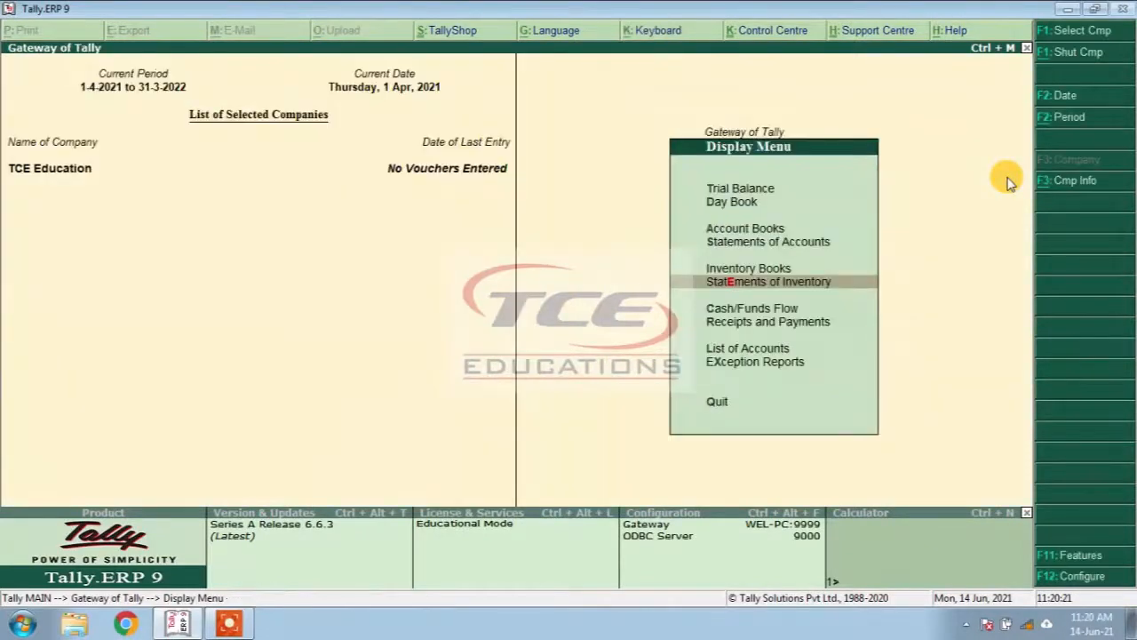
Step: Open a new Stock Journal voucher for transferring materials between godowns
{"action": "key", "text": "Up"}
{"action": "key", "text": "Up"}
{"action": "key", "text": "Up"}
{"action": "key", "text": "Up"}
{"action": "key", "text": "Up"}
{"action": "key", "text": "Up"}
{"action": "key", "text": "Up"}
{"action": "key", "text": "Up"}
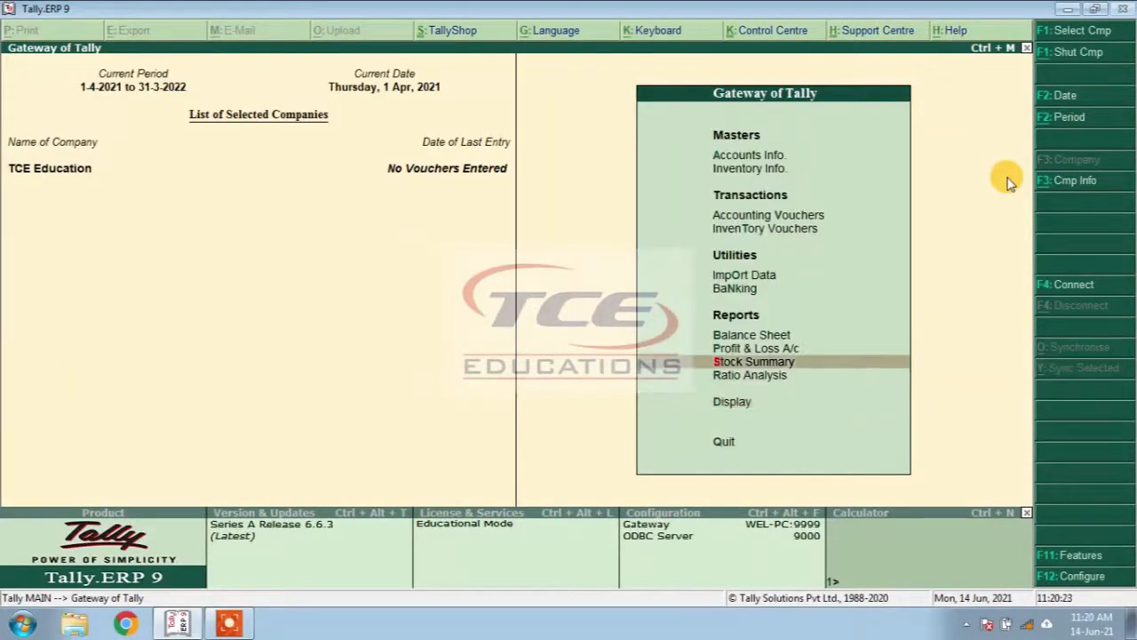
{"action": "key", "text": "Down"}
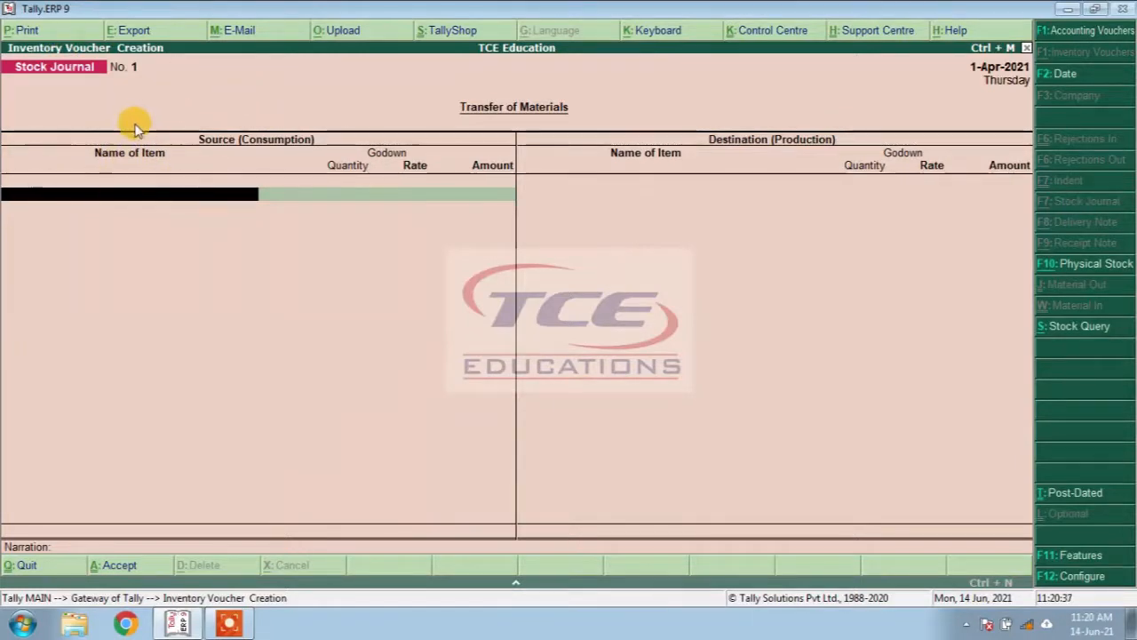
Step: Enter 100 pcs of Cello Pen from Kidwai Nagar at 10.00/pcs as the source of the transfer
{"action": "key", "text": "space"}
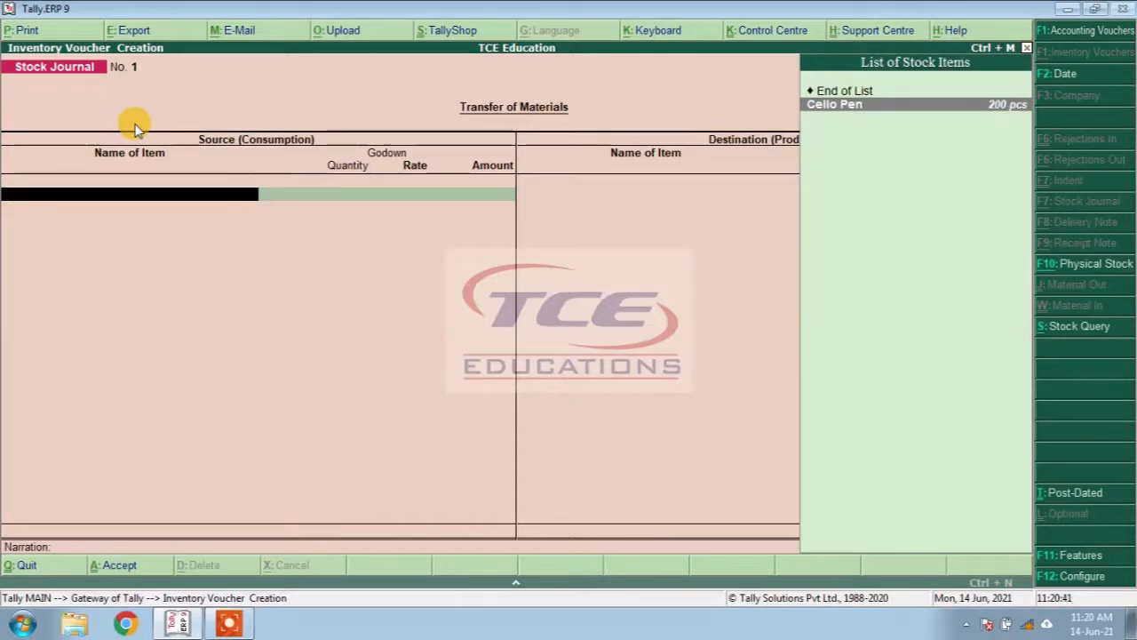
{"action": "key", "text": "Return"}
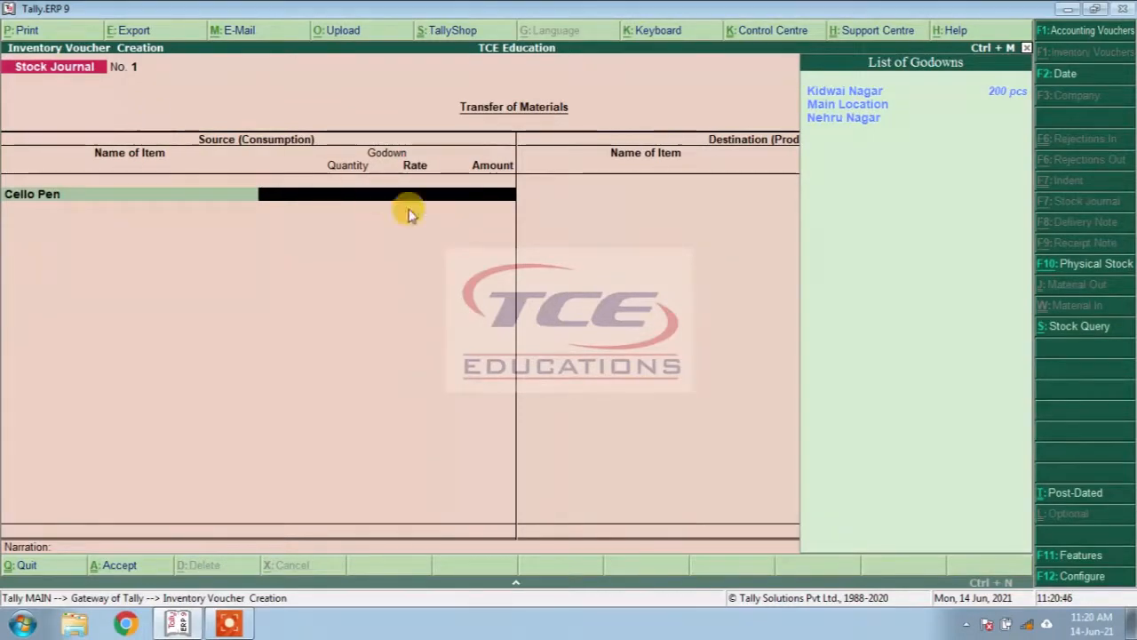
{"action": "left_click", "coordinate": [844, 93]}
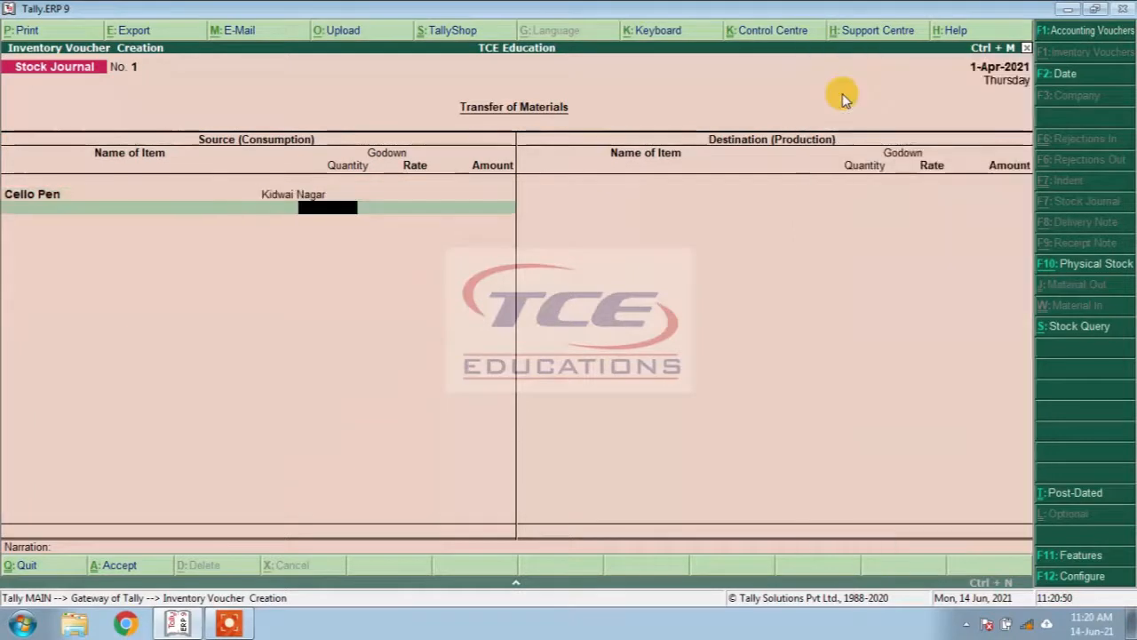
{"action": "left_click", "coordinate": [842, 93]}
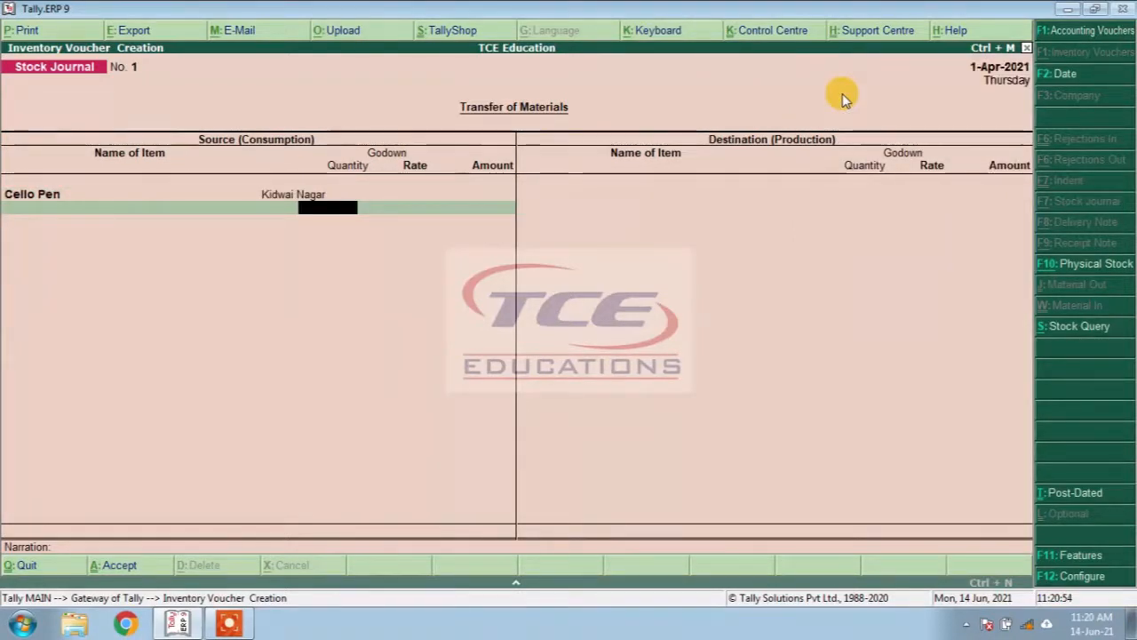
{"action": "type", "text": "00"}
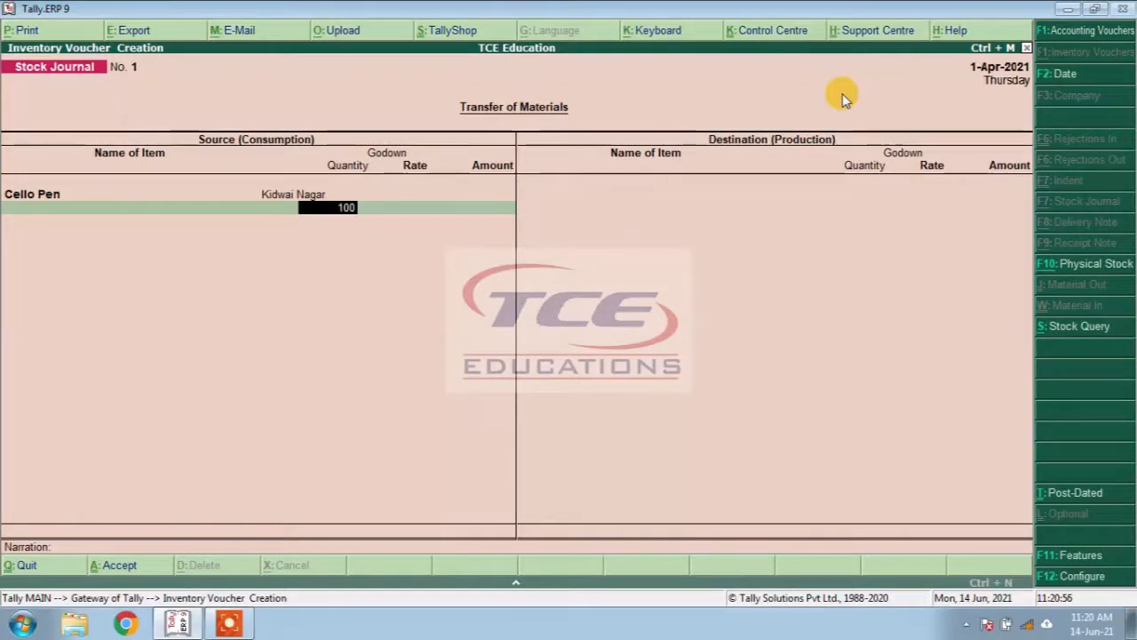
{"action": "key", "text": "Return"}
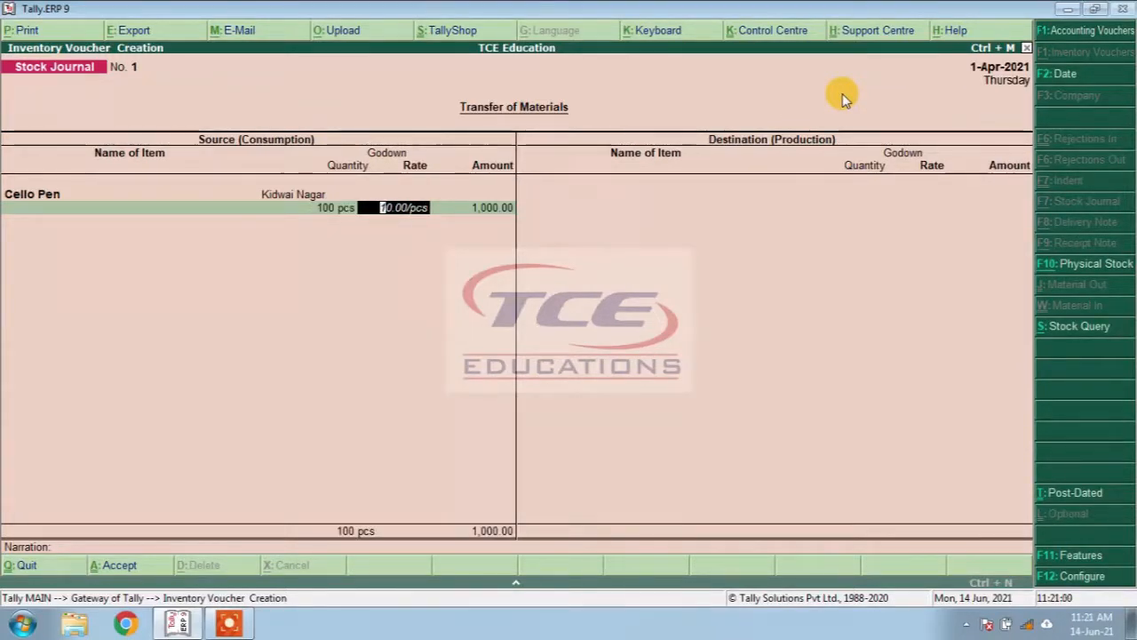
{"action": "key", "text": "Return"}
{"action": "key", "text": "Return"}
{"action": "key", "text": "Return"}
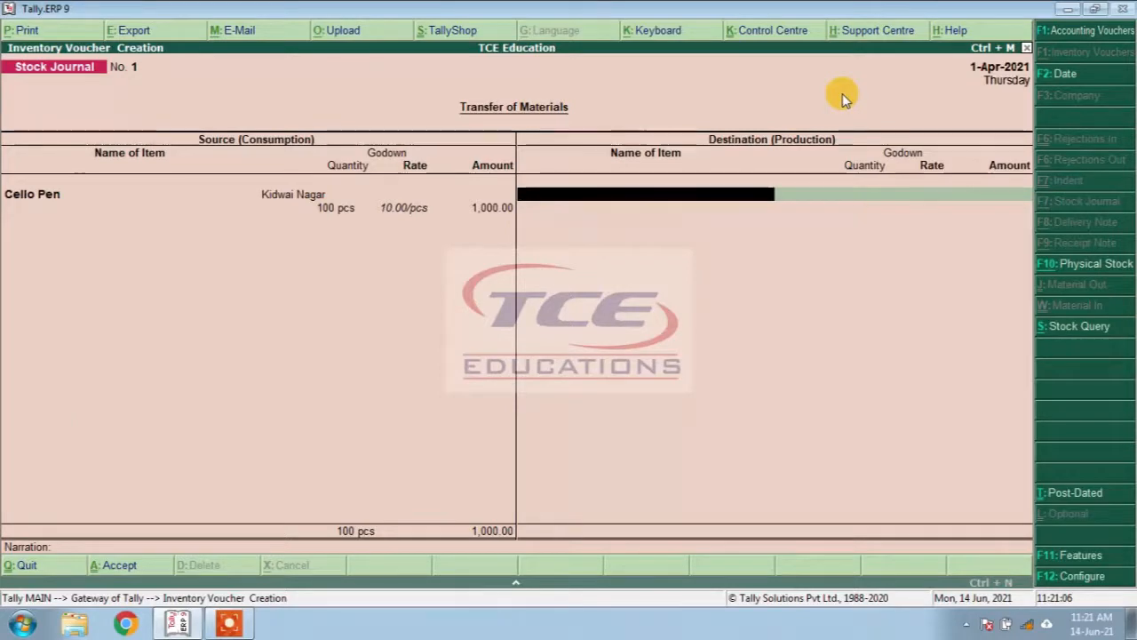
Step: Enter 100 pcs of Cello Pen into Nehru Nagar at 10.00/pcs as the destination of the transfer
{"action": "key", "text": "space"}
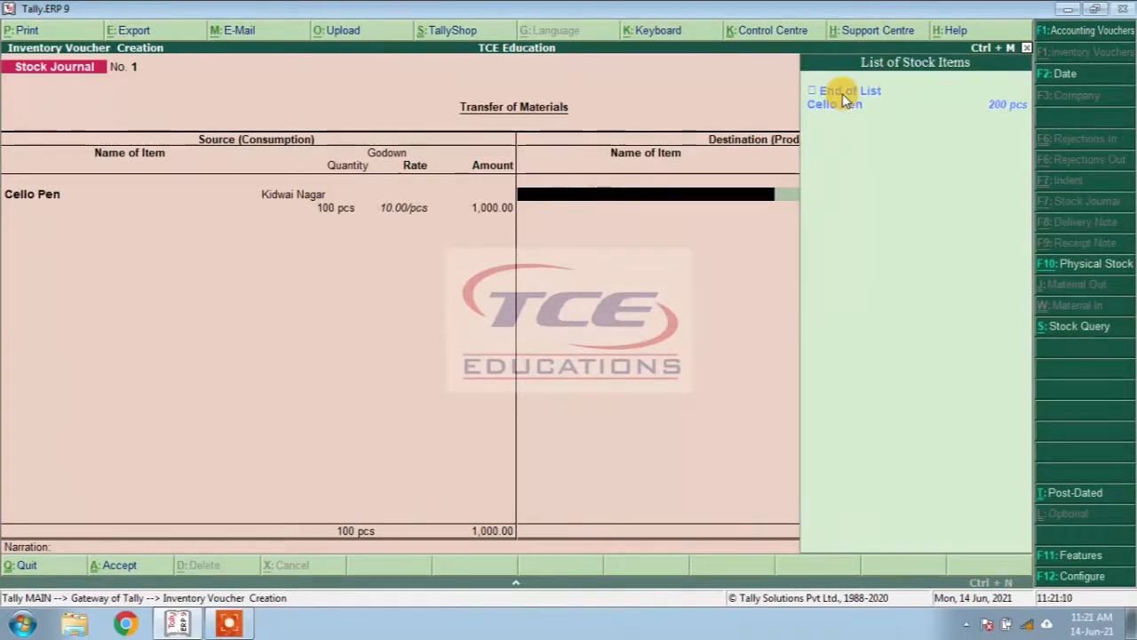
{"action": "key", "text": "Down"}
{"action": "key", "text": "Down"}
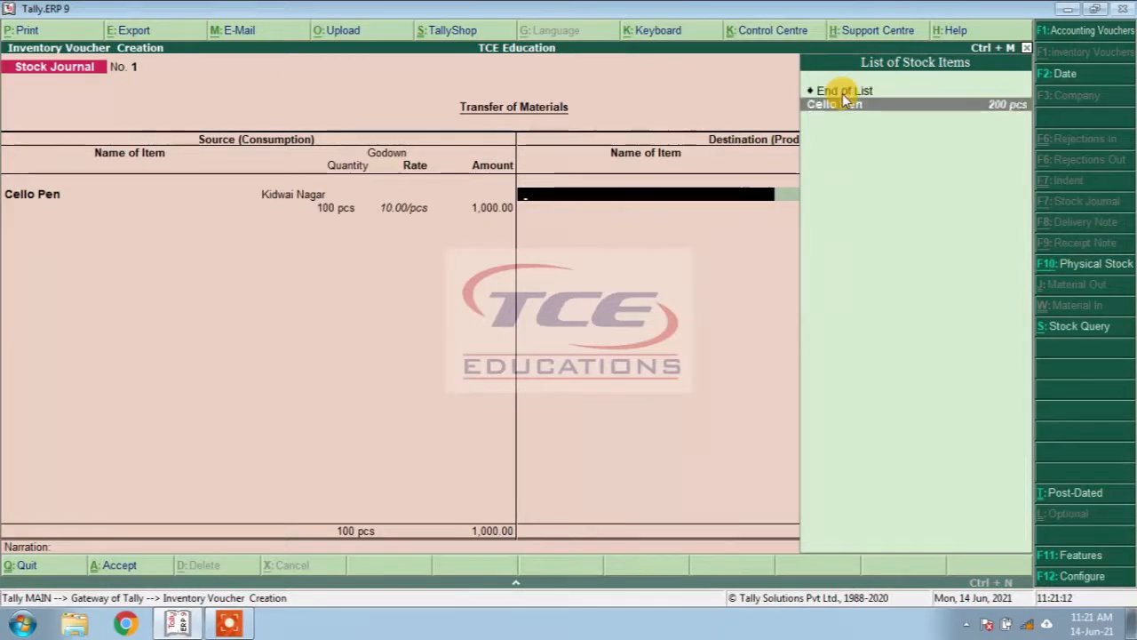
{"action": "key", "text": "Return"}
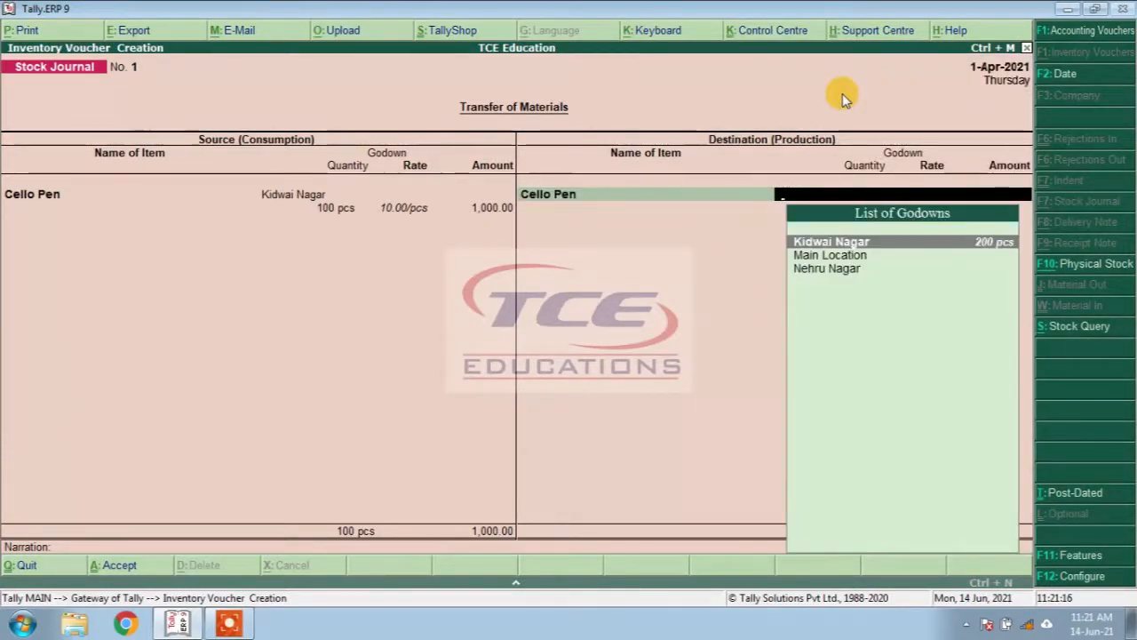
{"action": "key", "text": "Down"}
{"action": "key", "text": "Down"}
{"action": "key", "text": "Return"}
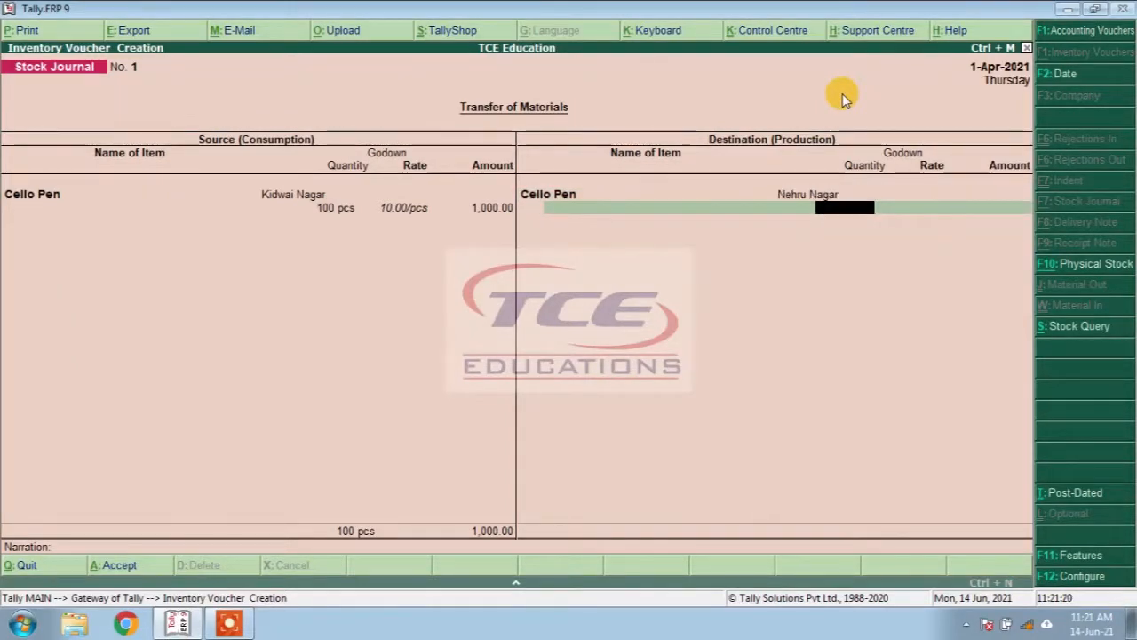
{"action": "type", "text": "100"}
{"action": "key", "text": "Return"}
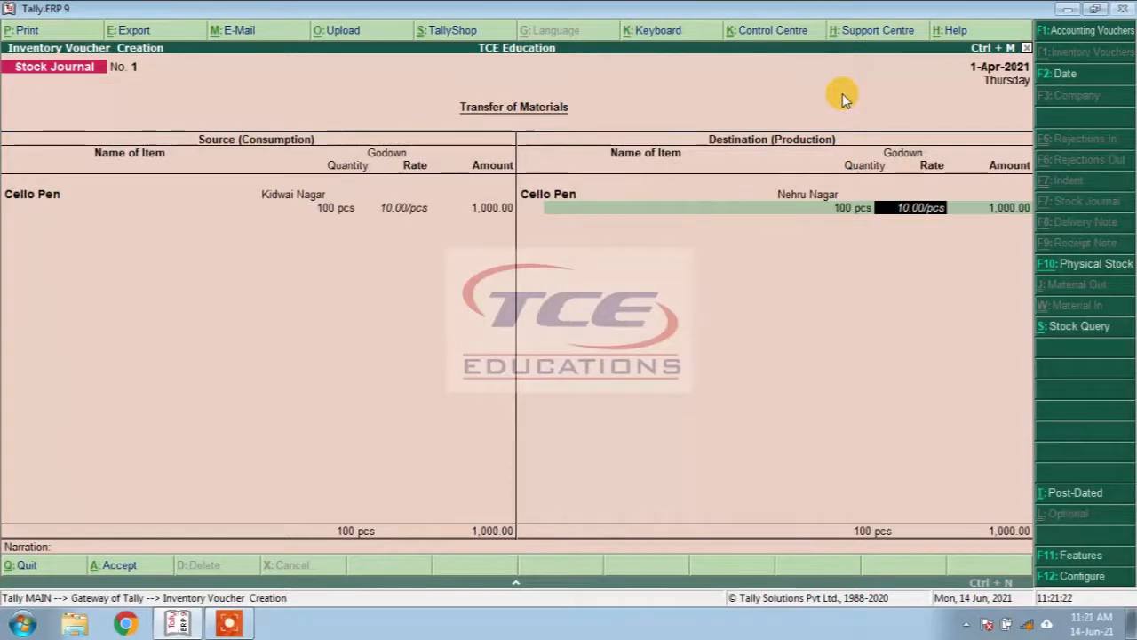
{"action": "key", "text": "Return"}
{"action": "key", "text": "Return"}
{"action": "key", "text": "Return"}
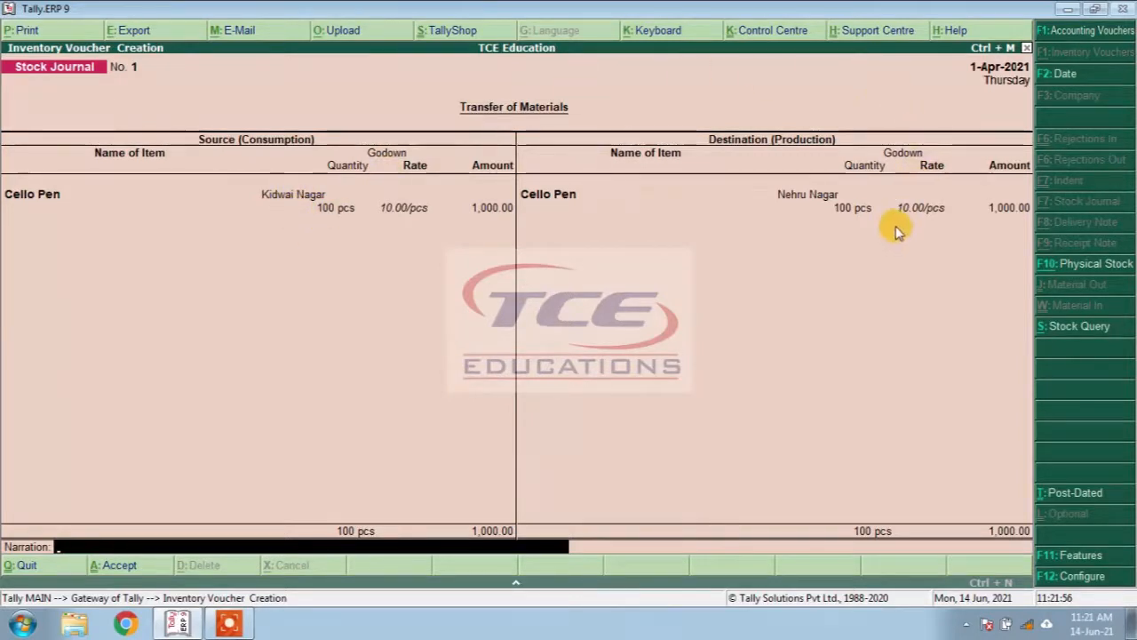
Step: Save the stock journal voucher with an empty narration and return to the Gateway of Tally
{"action": "key", "text": "Return"}
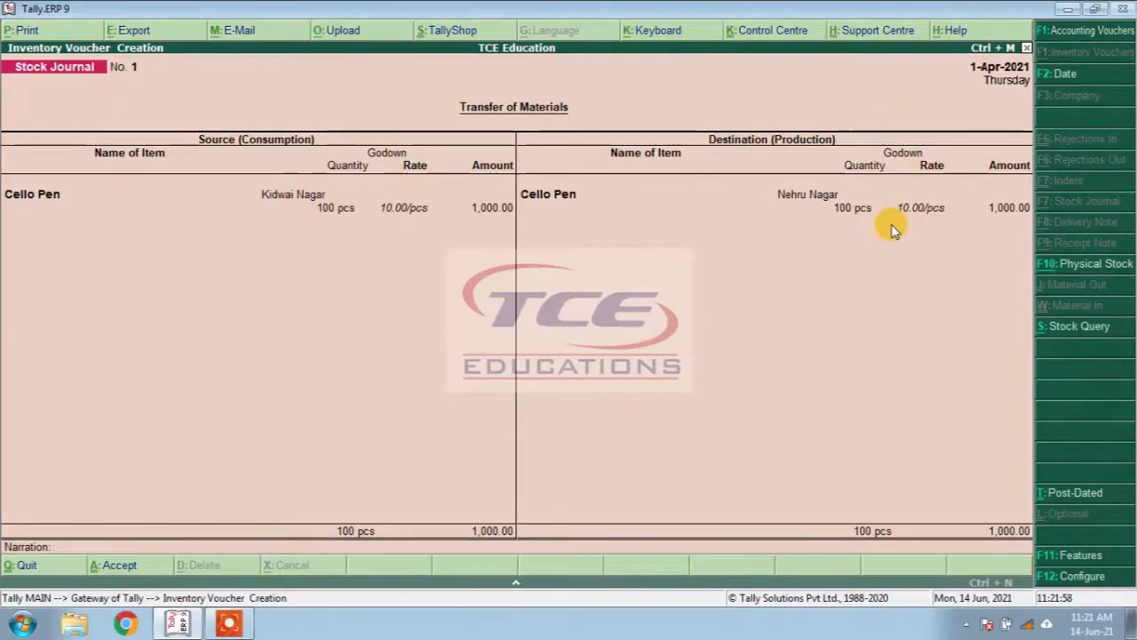
{"action": "key", "text": "Return"}
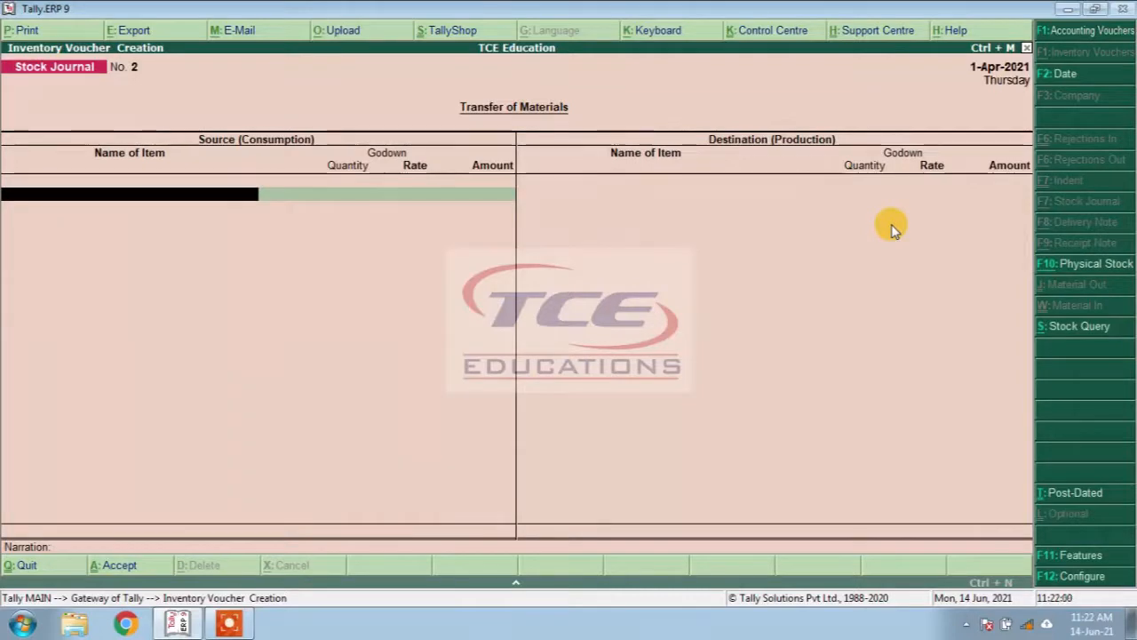
{"action": "key", "text": "Escape"}
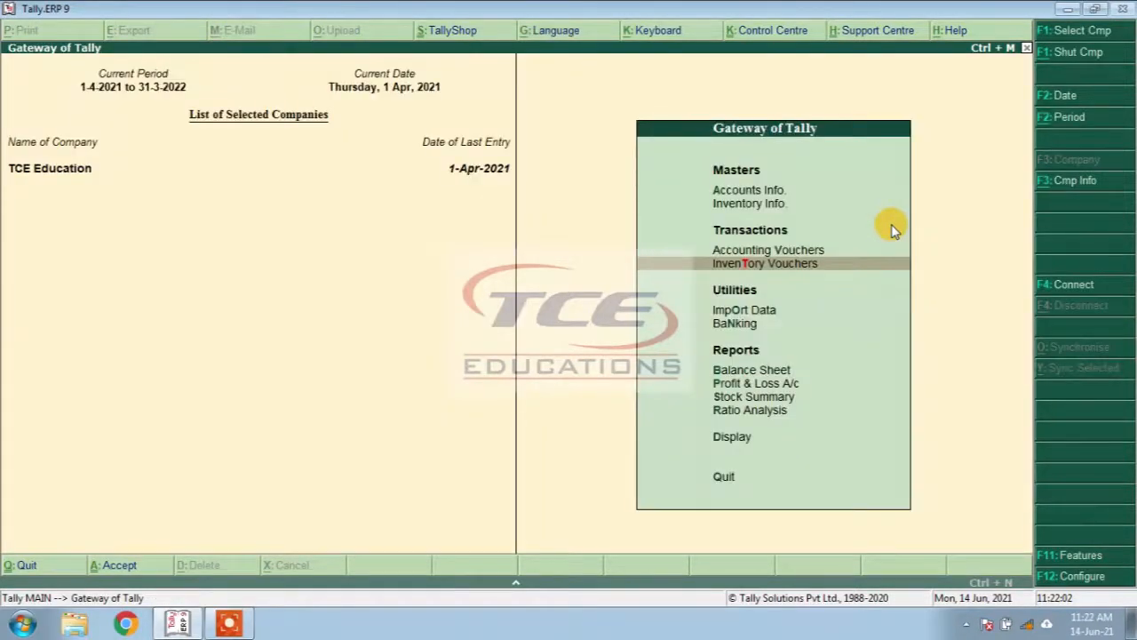
Step: Open the Statements of Inventory reports from the Display Menu
{"action": "key", "text": "Down"}
{"action": "key", "text": "Down"}
{"action": "key", "text": "Down"}
{"action": "key", "text": "Down"}
{"action": "key", "text": "Down"}
{"action": "key", "text": "Down"}
{"action": "key", "text": "Down"}
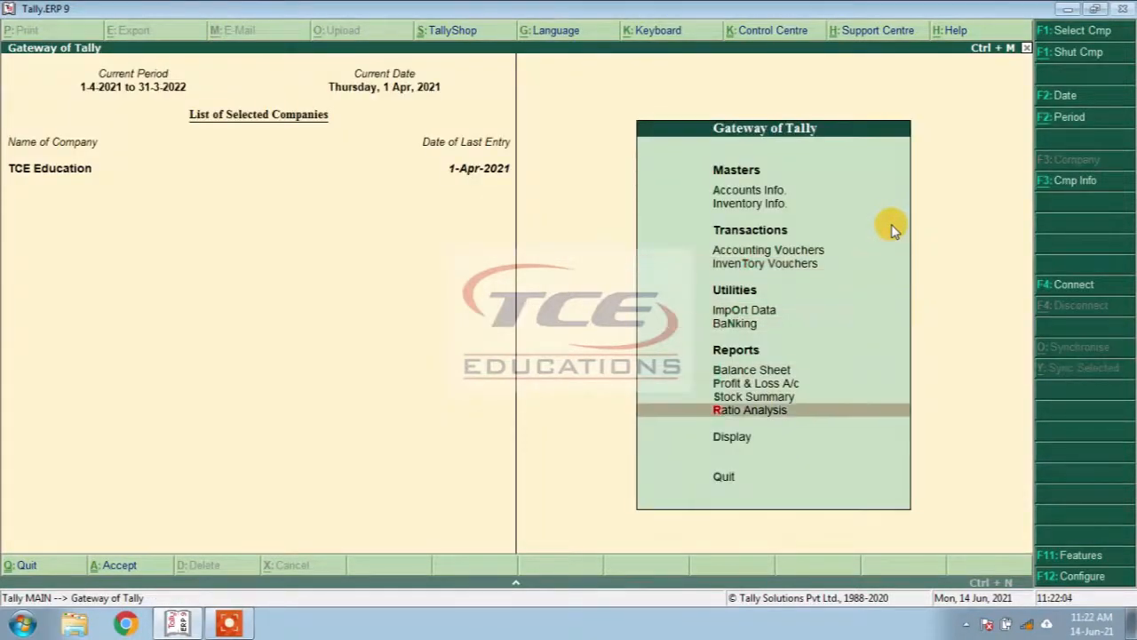
{"action": "key", "text": "Return"}
{"action": "key", "text": "Down"}
{"action": "key", "text": "Down"}
{"action": "key", "text": "Down"}
{"action": "key", "text": "Down"}
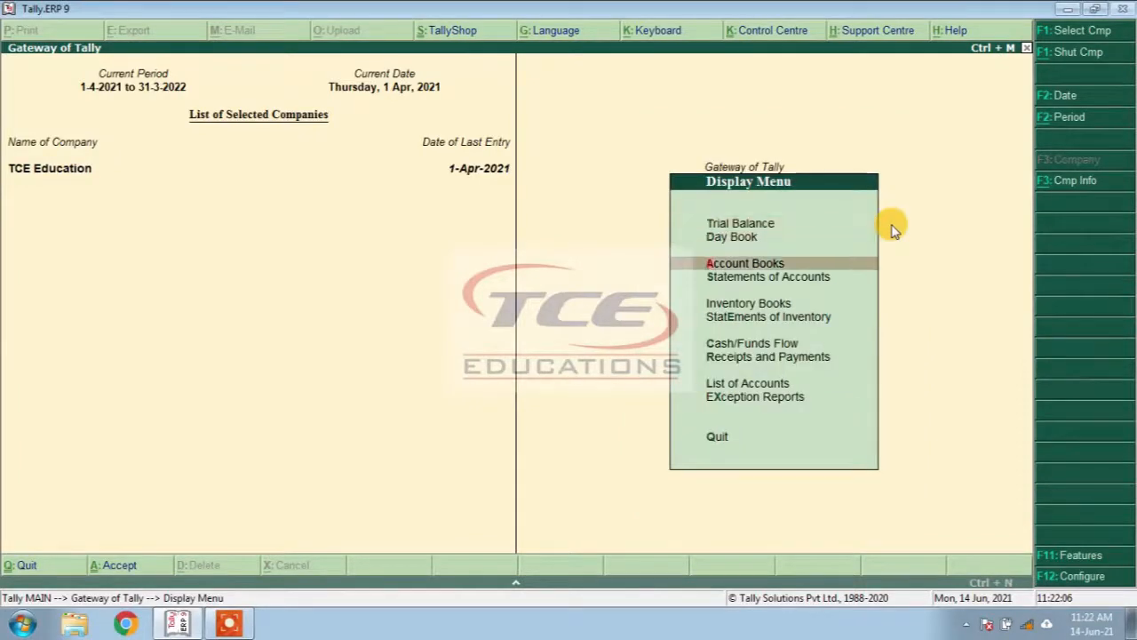
{"action": "key", "text": "Down"}
{"action": "key", "text": "Return"}
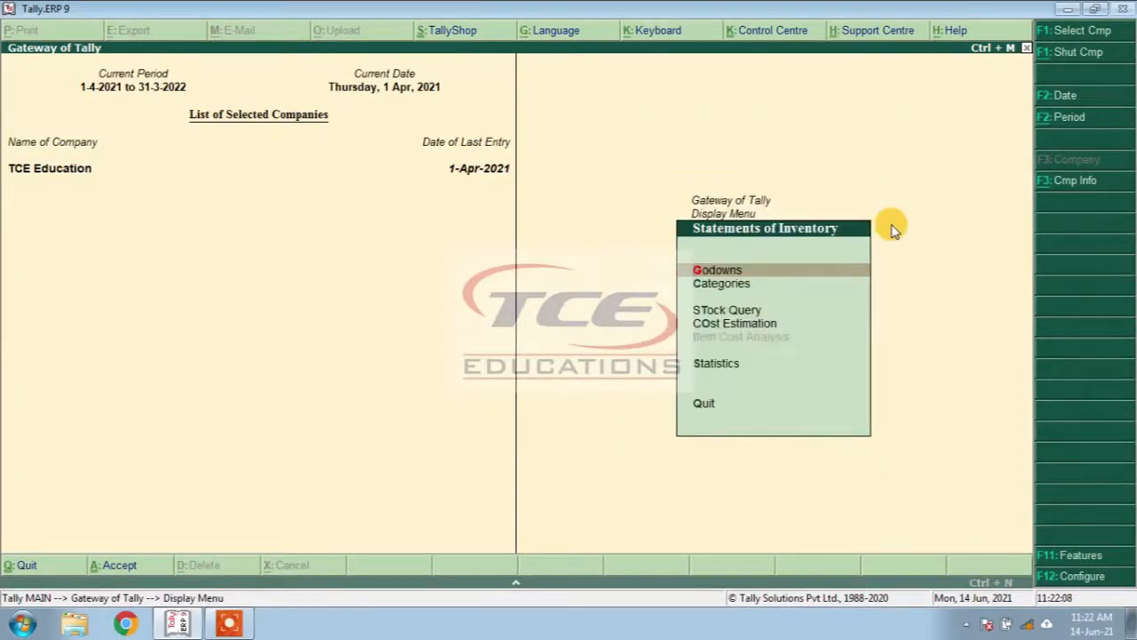
Step: View the Godown Summary for Kidwai Nagar to check its closing stock after the transfer
{"action": "key", "text": "Return"}
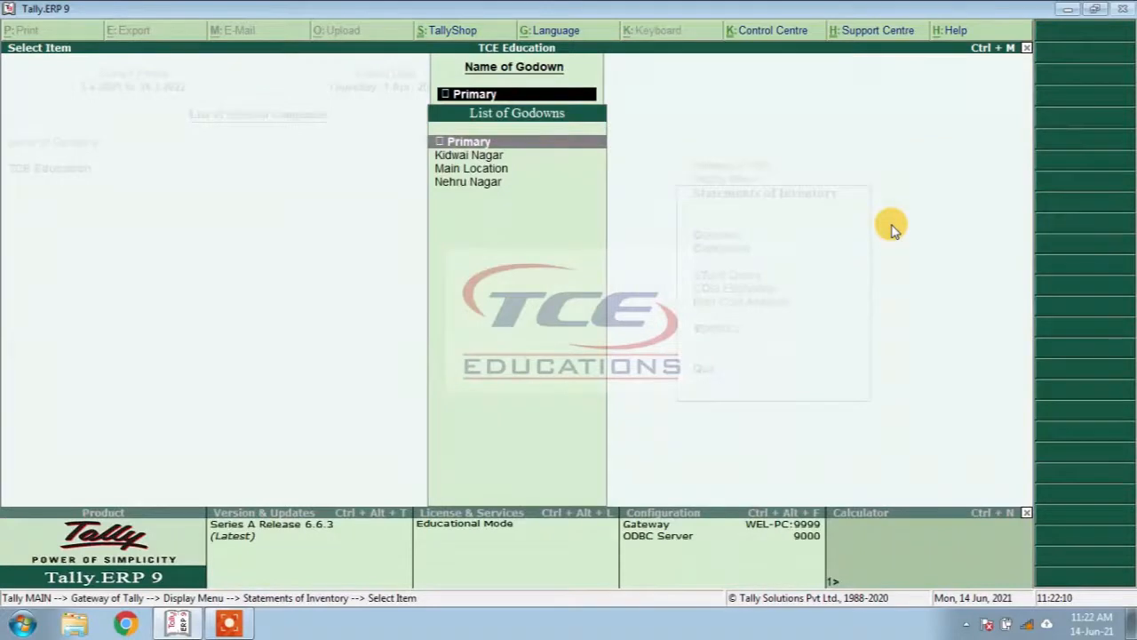
{"action": "key", "text": "Down"}
{"action": "key", "text": "Return"}
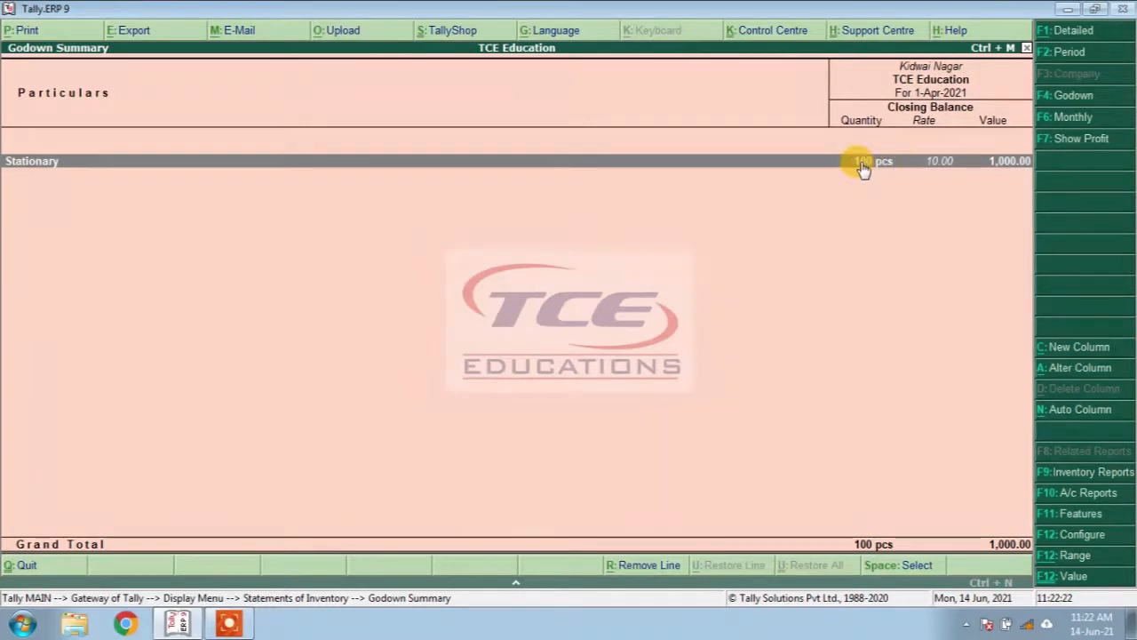
Step: Switch the Godown Summary to Nehru Nagar to check its closing stock, and return to the Gateway of Tally
{"action": "key", "text": "F4"}
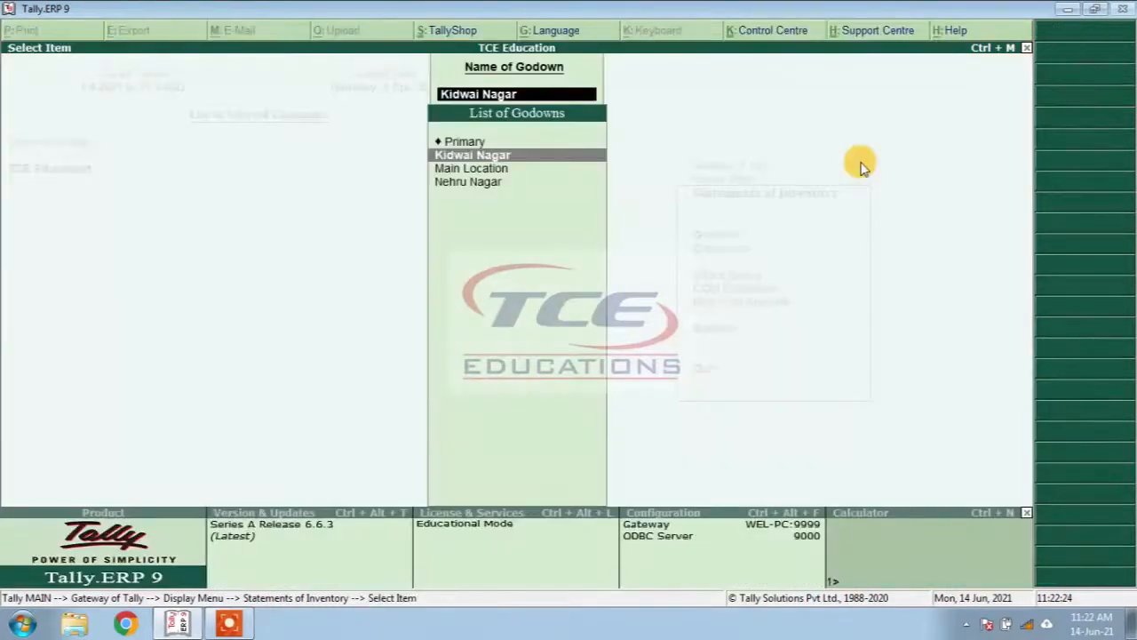
{"action": "key", "text": "Down"}
{"action": "key", "text": "Down"}
{"action": "key", "text": "Return"}
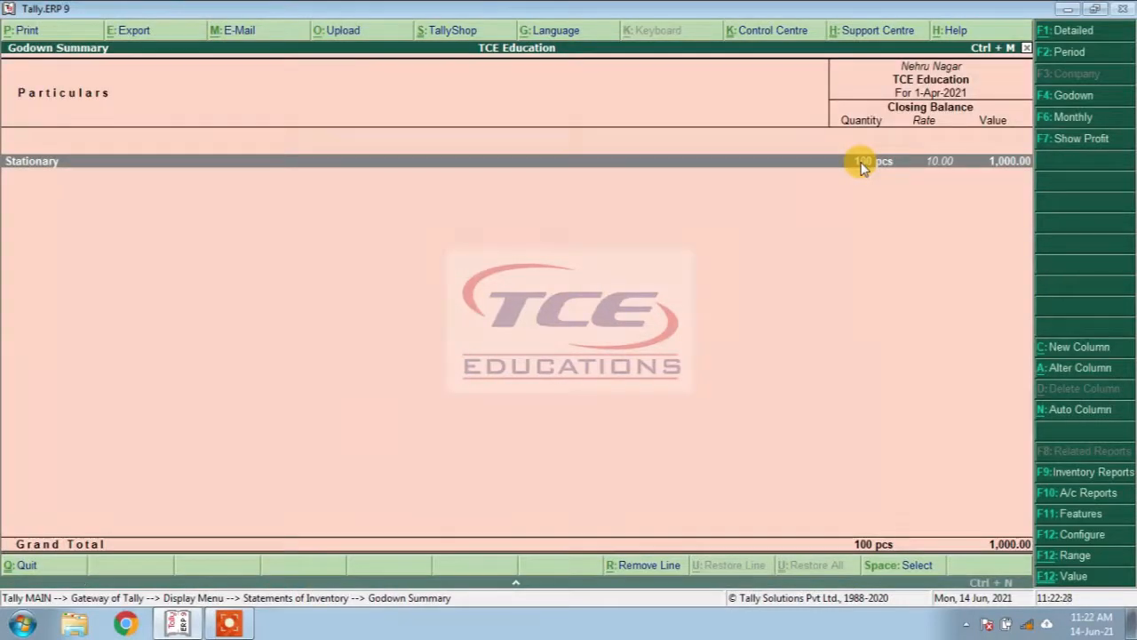
{"action": "key", "text": "Escape"}
{"action": "key", "text": "Escape"}
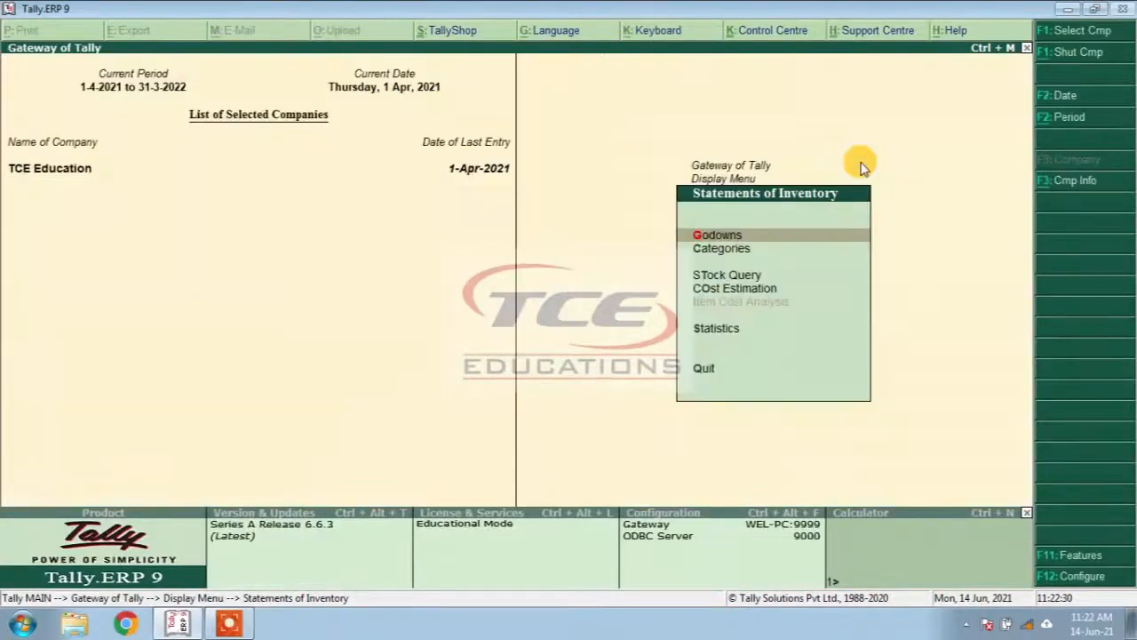
{"action": "key", "text": "Escape"}
{"action": "key", "text": "Escape"}
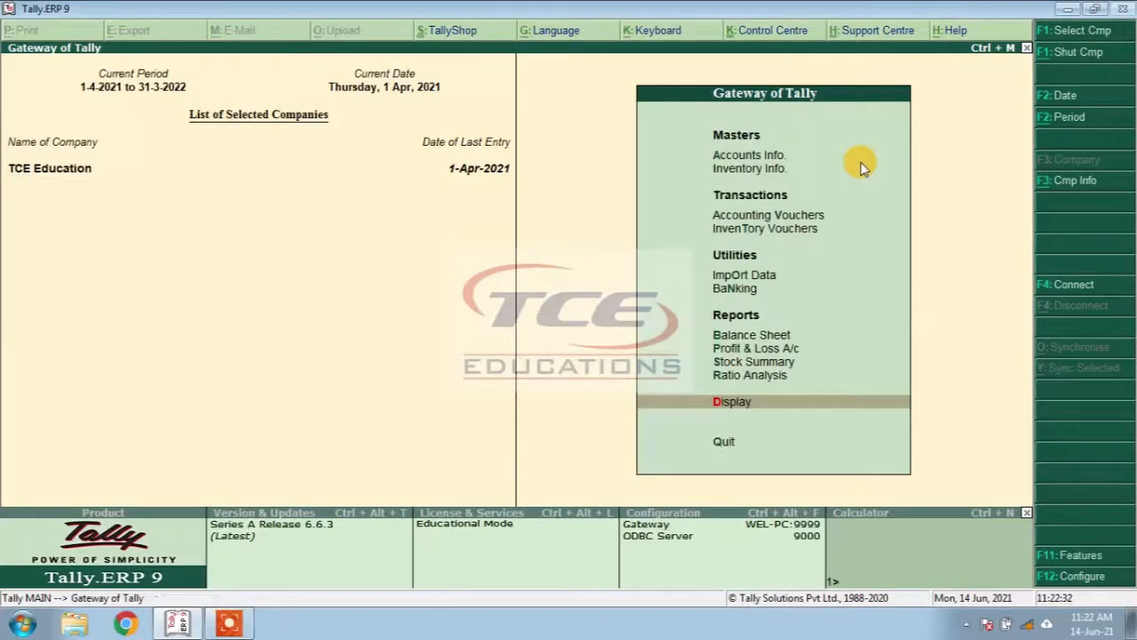
Step: Examine the Stock Summary through the Stationary group to Cello Pen's monthly summary, and return to the Gateway of Tally
{"action": "key", "text": "Up"}
{"action": "key", "text": "Up"}
{"action": "key", "text": "Up"}
{"action": "key", "text": "Down"}
{"action": "key", "text": "Return"}
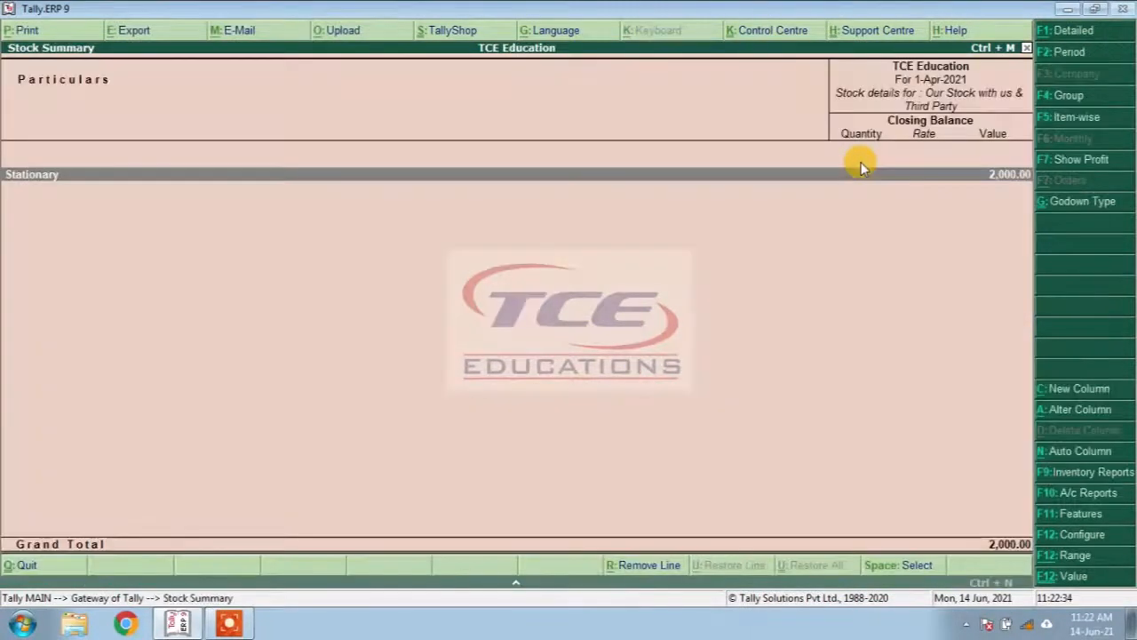
{"action": "key", "text": "Return"}
{"action": "key", "text": "Return"}
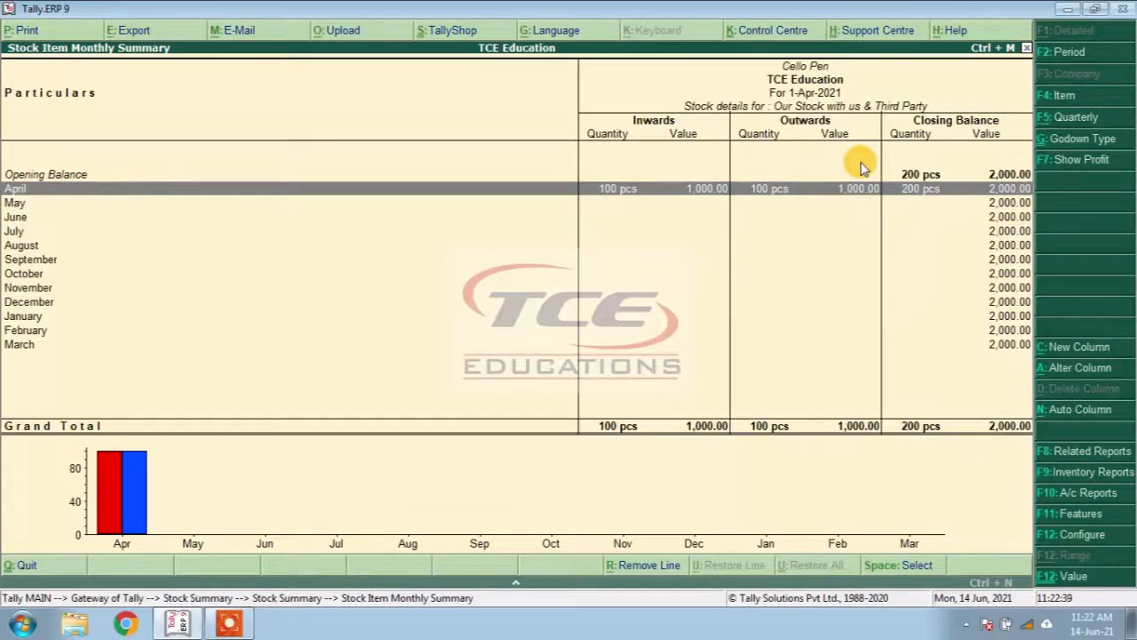
{"action": "key", "text": "Escape"}
{"action": "key", "text": "Escape"}
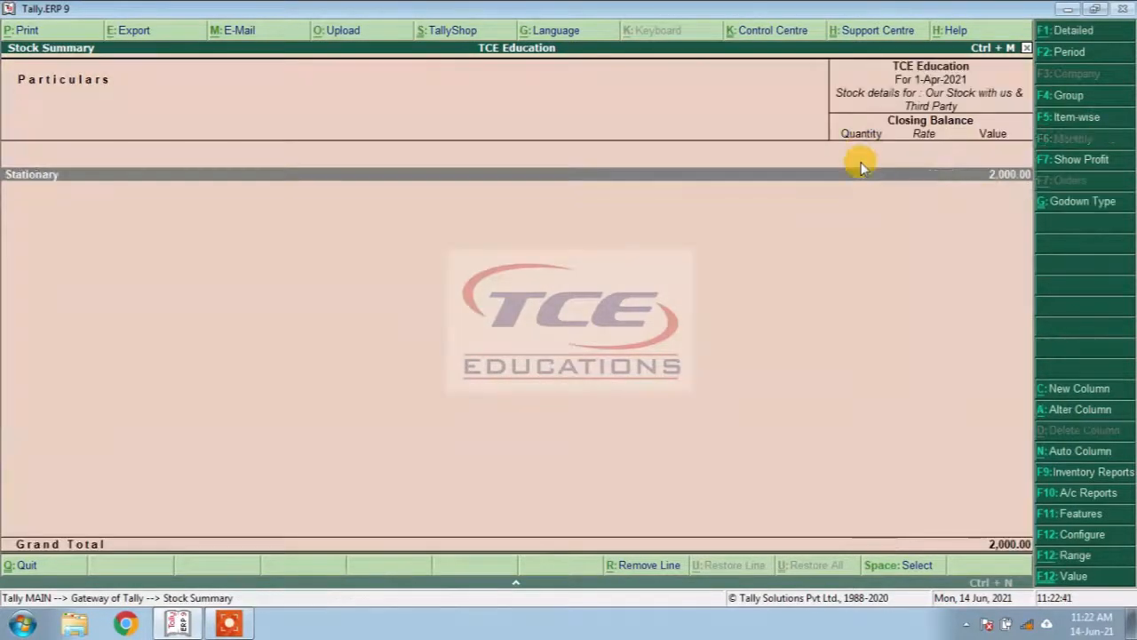
{"action": "key", "text": "Escape"}
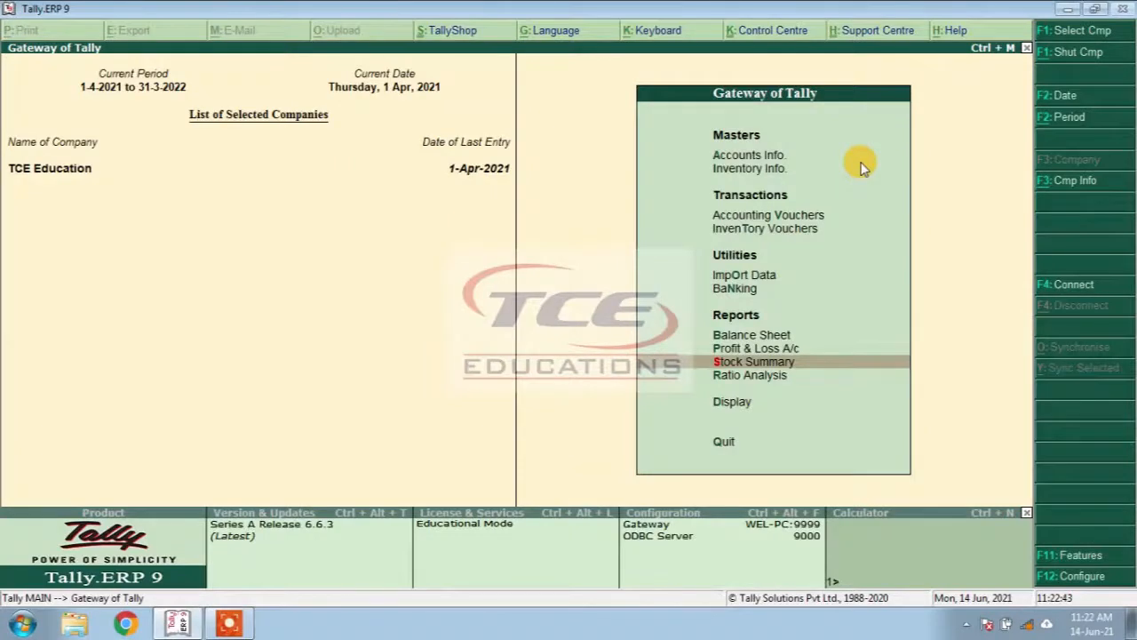